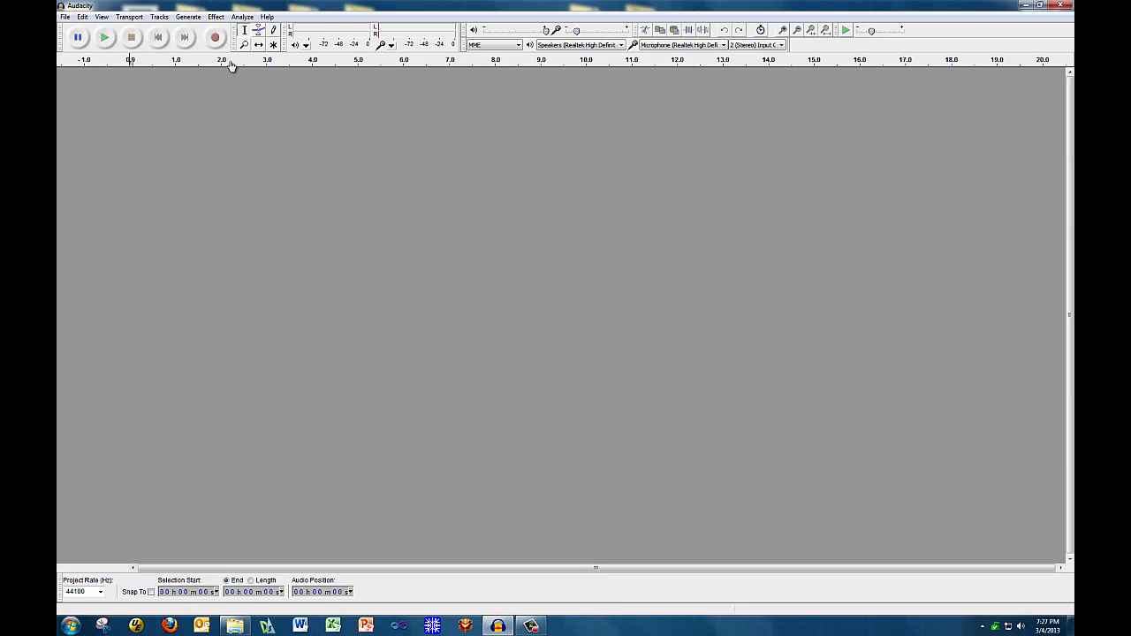
# Open the recording NOISE_REMOVAL_BCPM_IWantYouToGetOuttaHere.mp3.
pyautogui.click(65, 17)
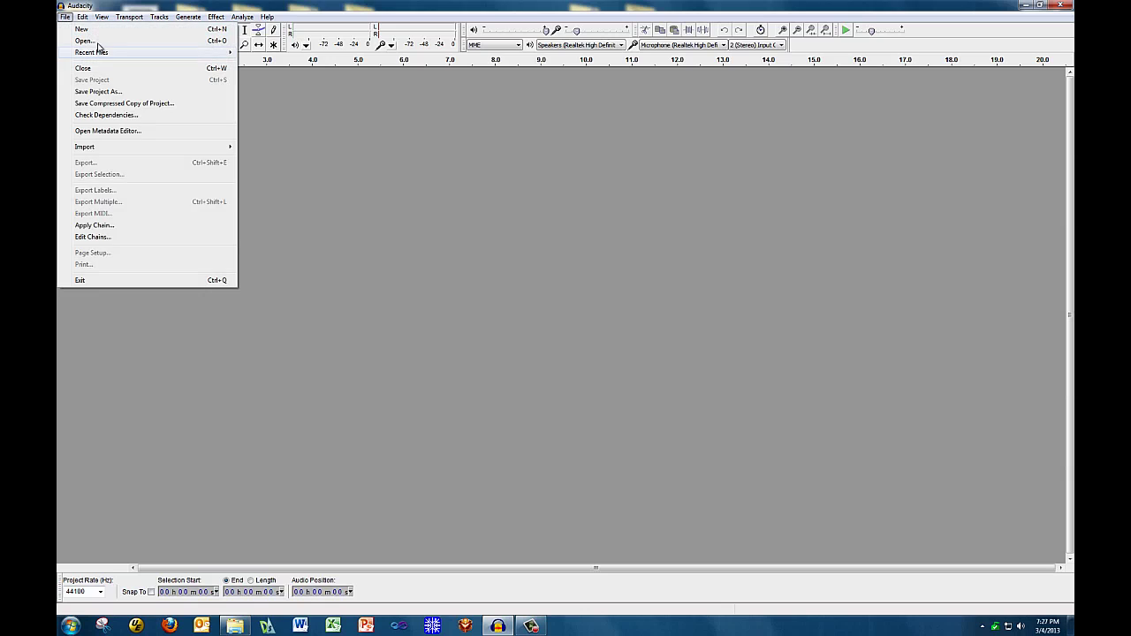
pyautogui.click(84, 41)
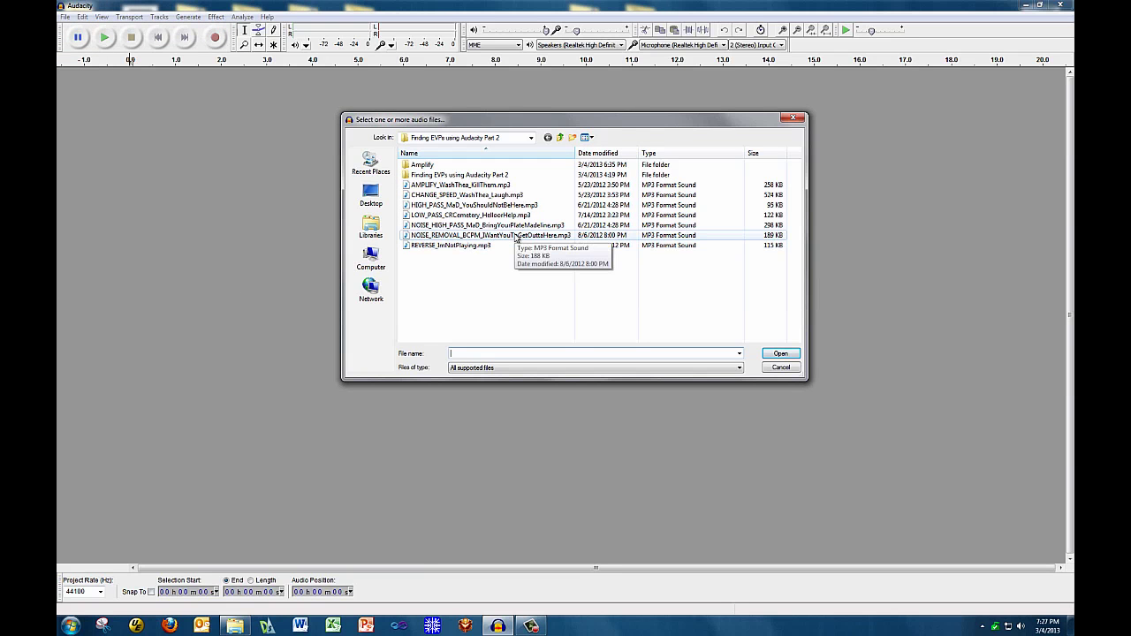
pyautogui.click(517, 237)
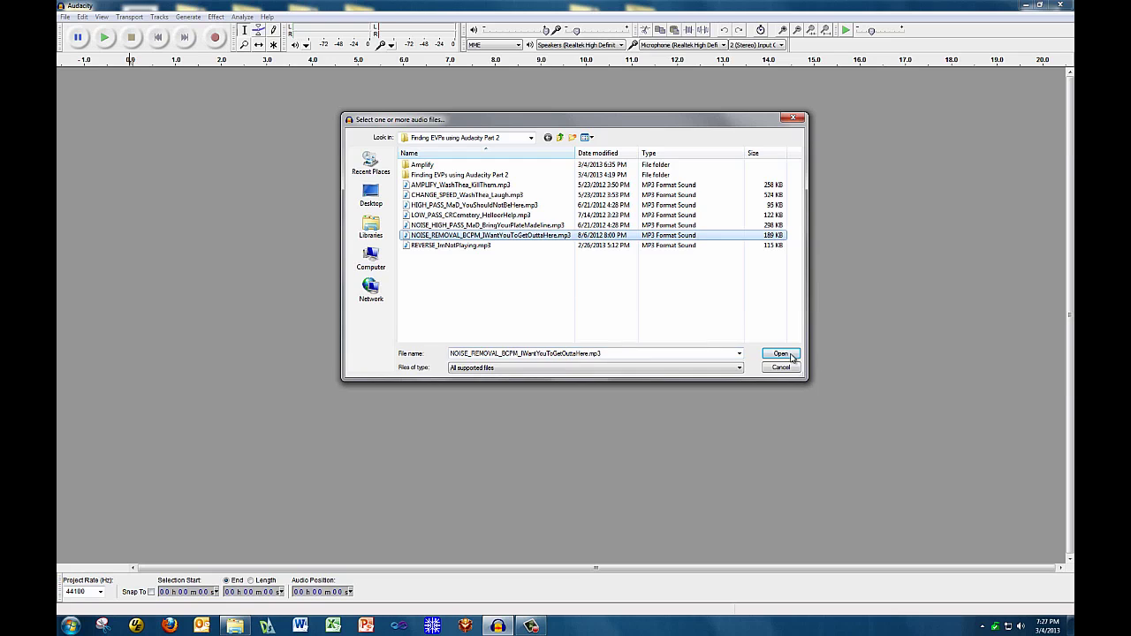
pyautogui.click(781, 353)
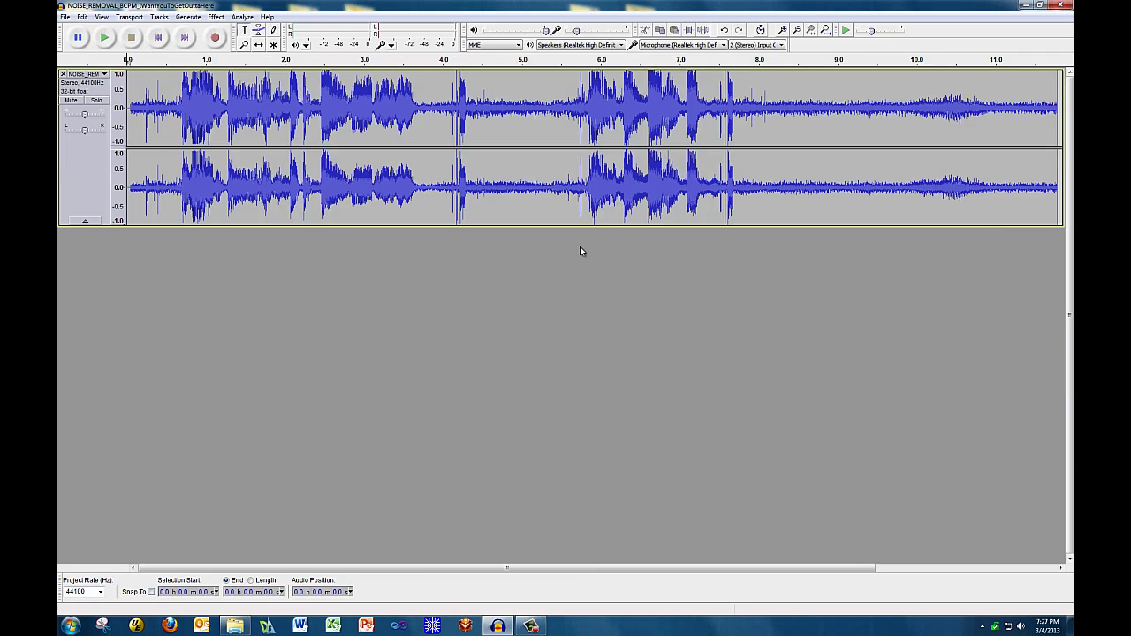
# Split the stereo track, delete the right channel, and set the left track to mono.
pyautogui.click(103, 74)
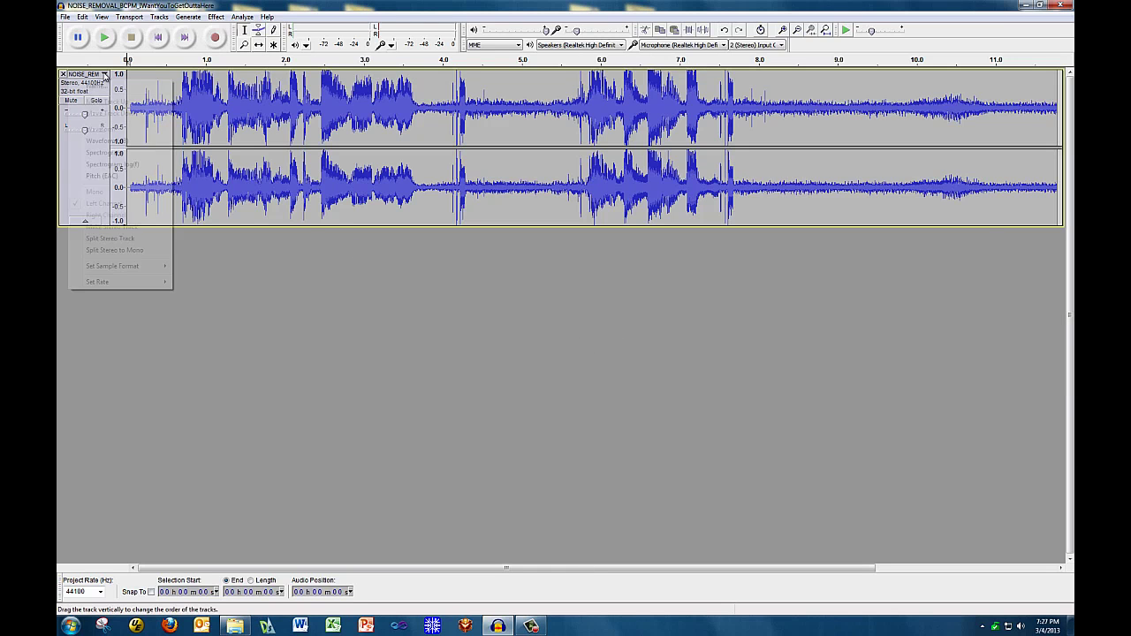
pyautogui.click(110, 239)
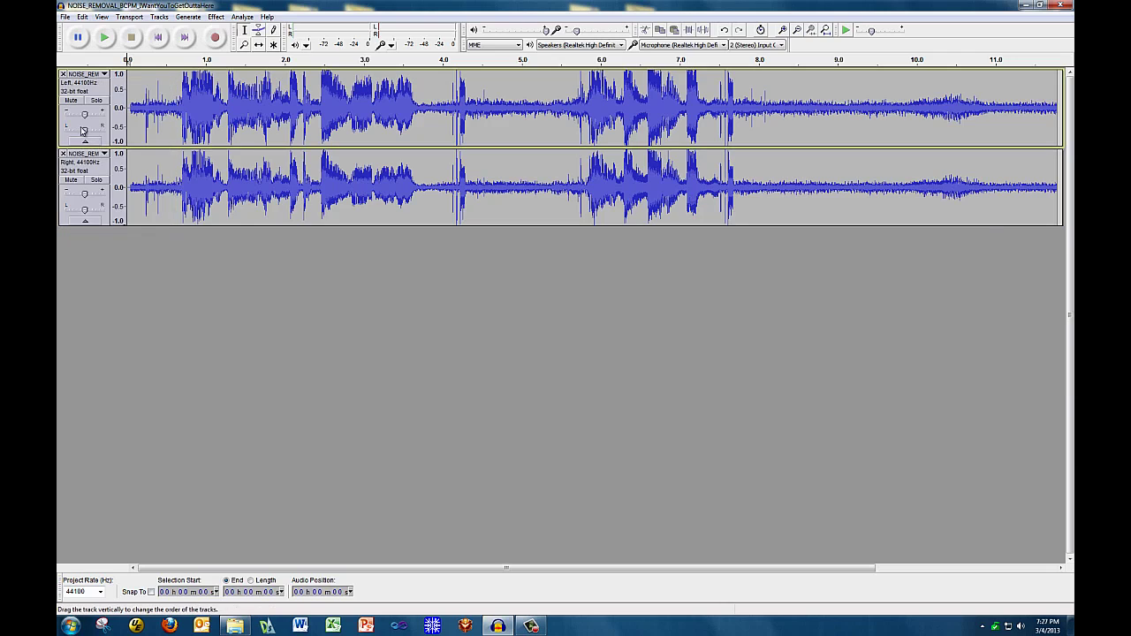
pyautogui.click(63, 153)
pyautogui.click(103, 74)
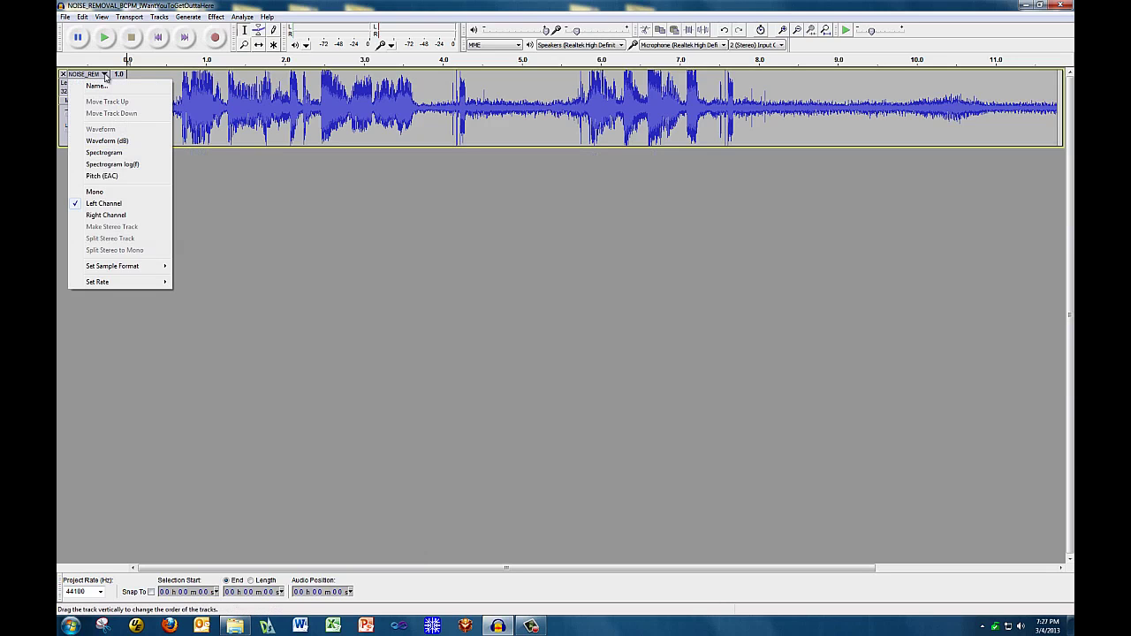
pyautogui.click(104, 191)
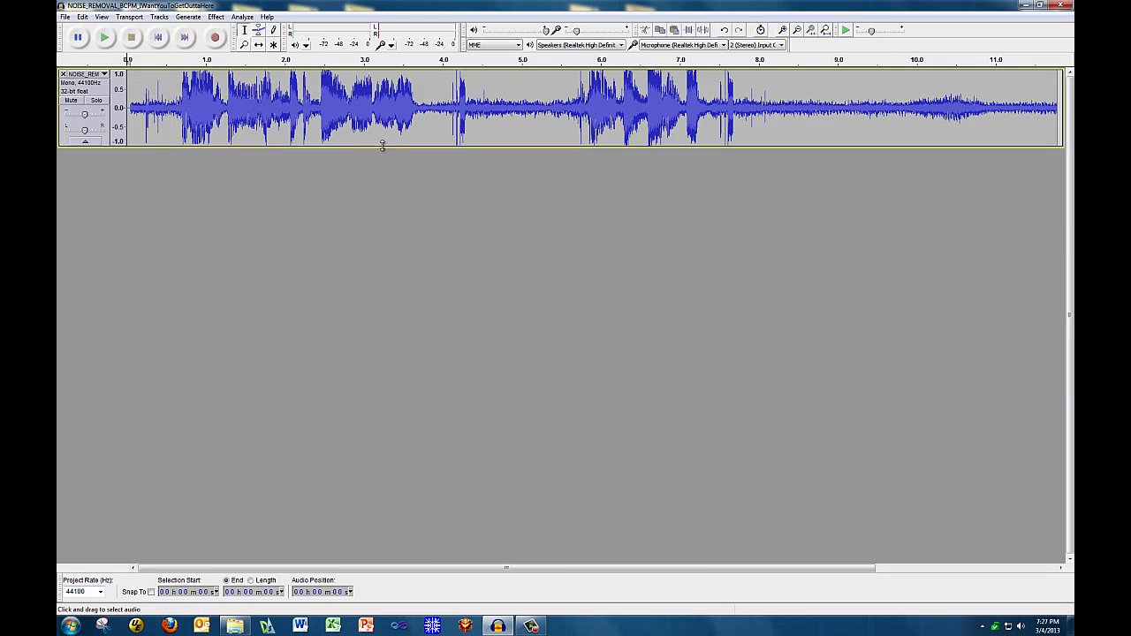
# Drag the mono track's bottom edge far down so the waveform fills the window.
pyautogui.moveTo(384, 147); pyautogui.dragTo(413, 554)
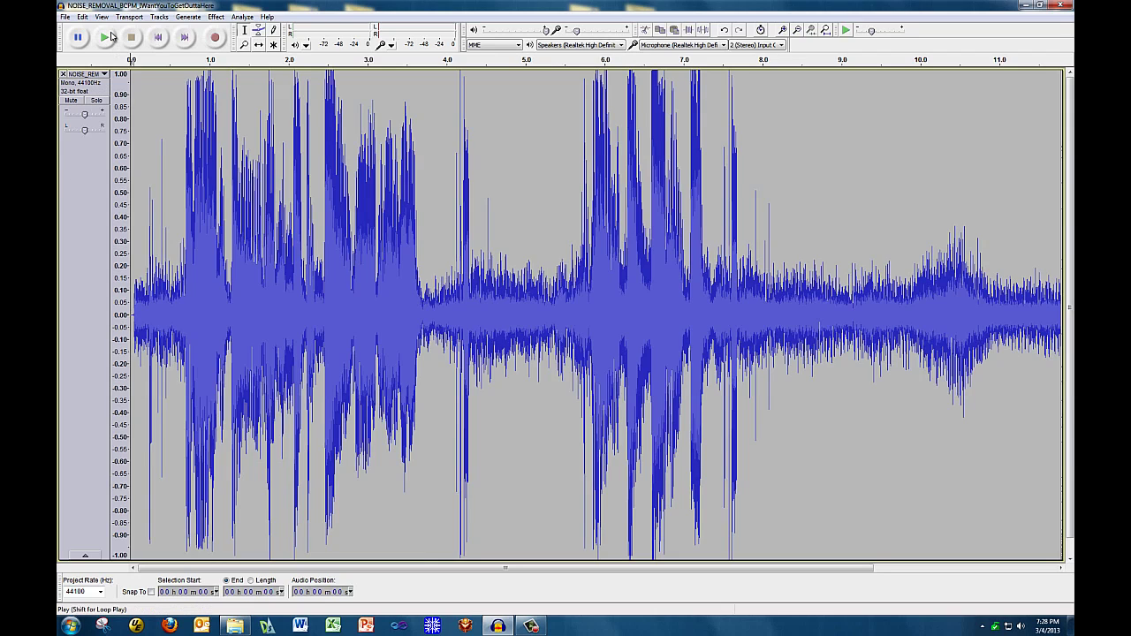
# Play the whole recording from the start.
pyautogui.click(106, 38)
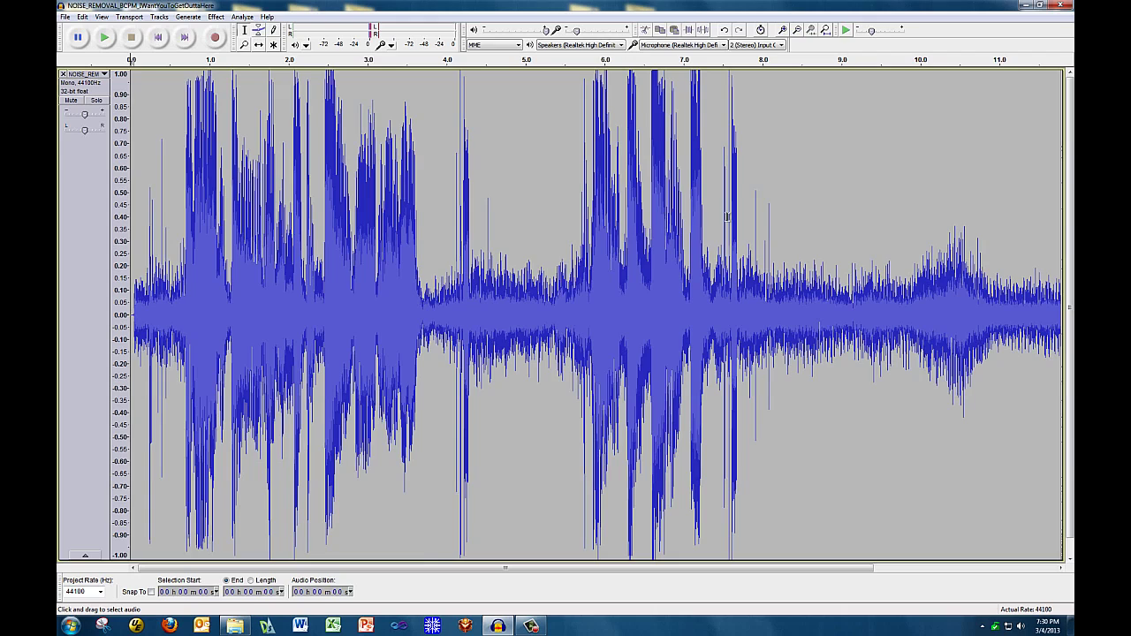
pyautogui.click(563, 212)
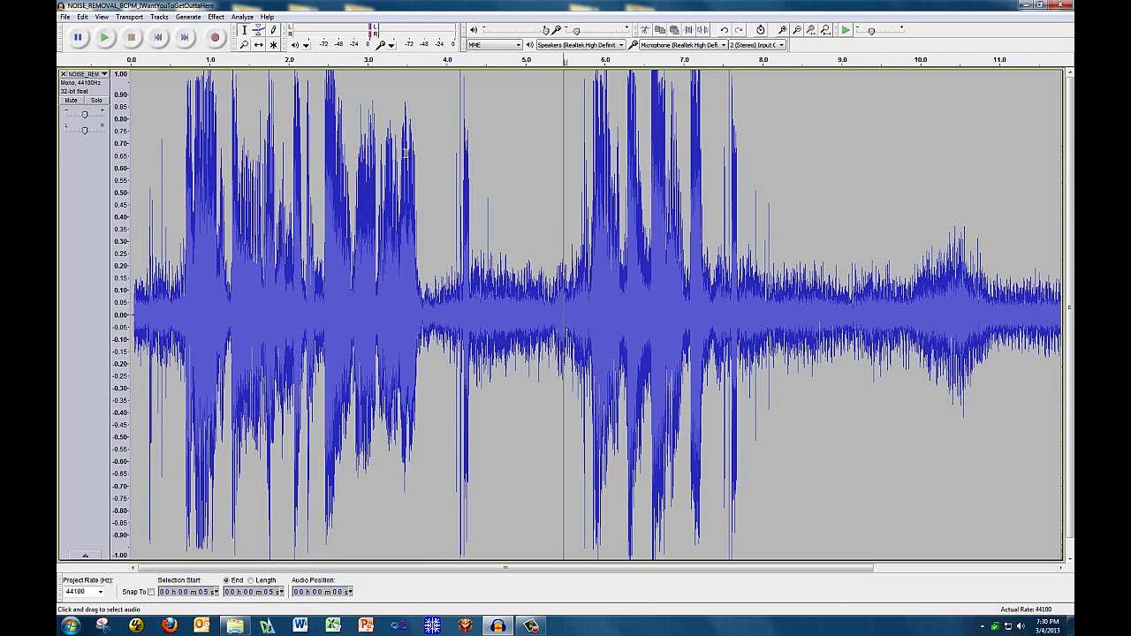
pyautogui.click(105, 38)
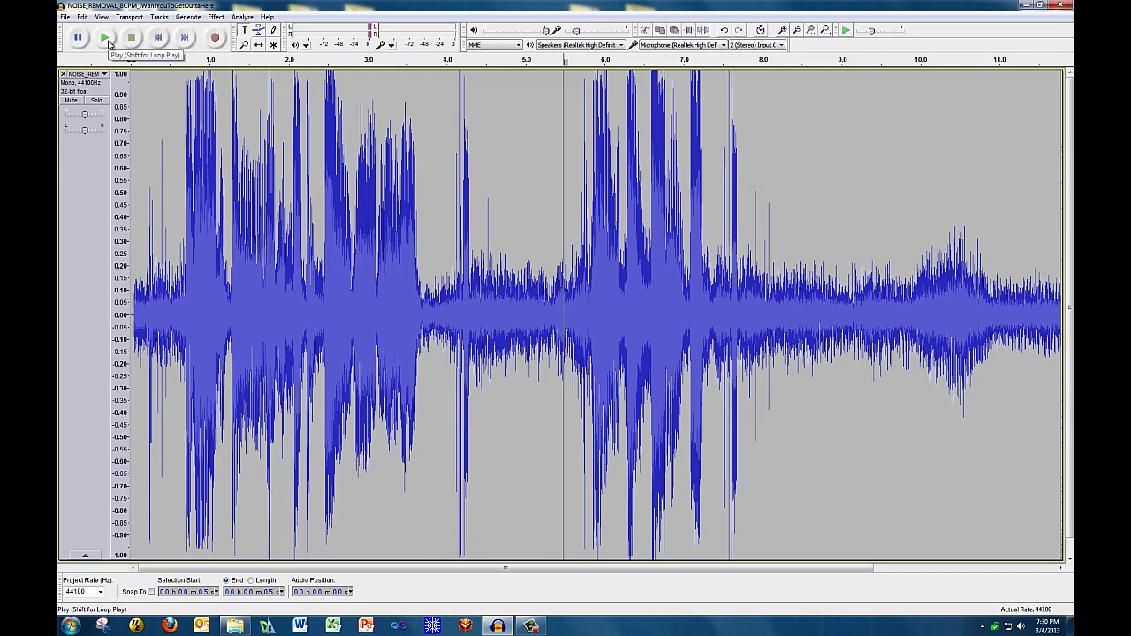
pyautogui.click(108, 42)
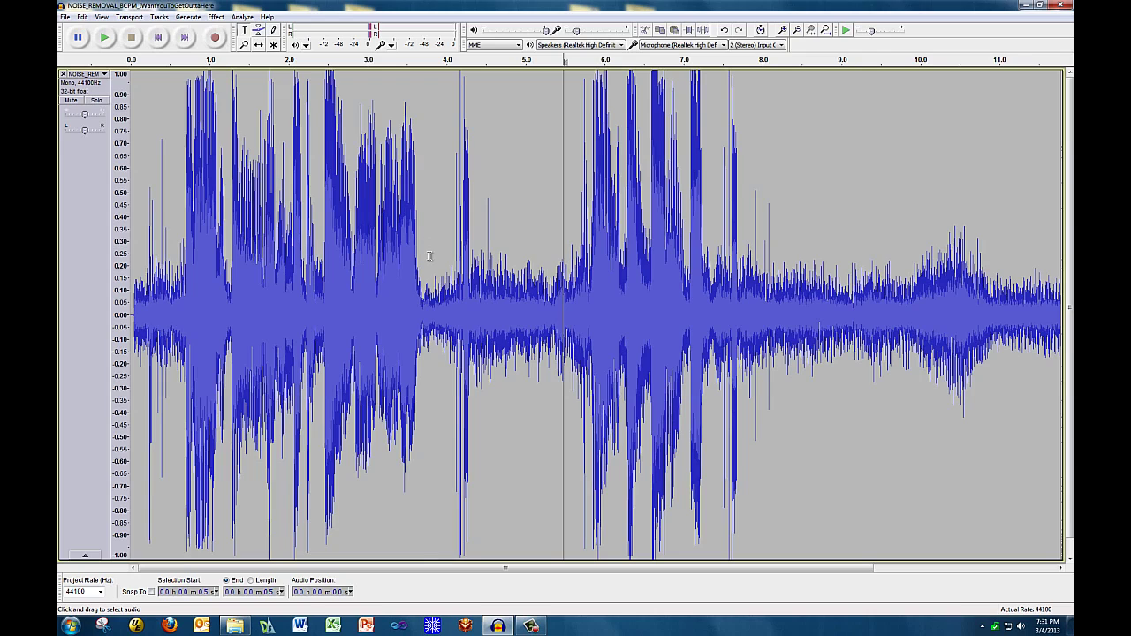
# Audition from about 4 seconds, then select the noise-only stretch from 3.7 to 4.0 seconds.
pyautogui.click(422, 269)
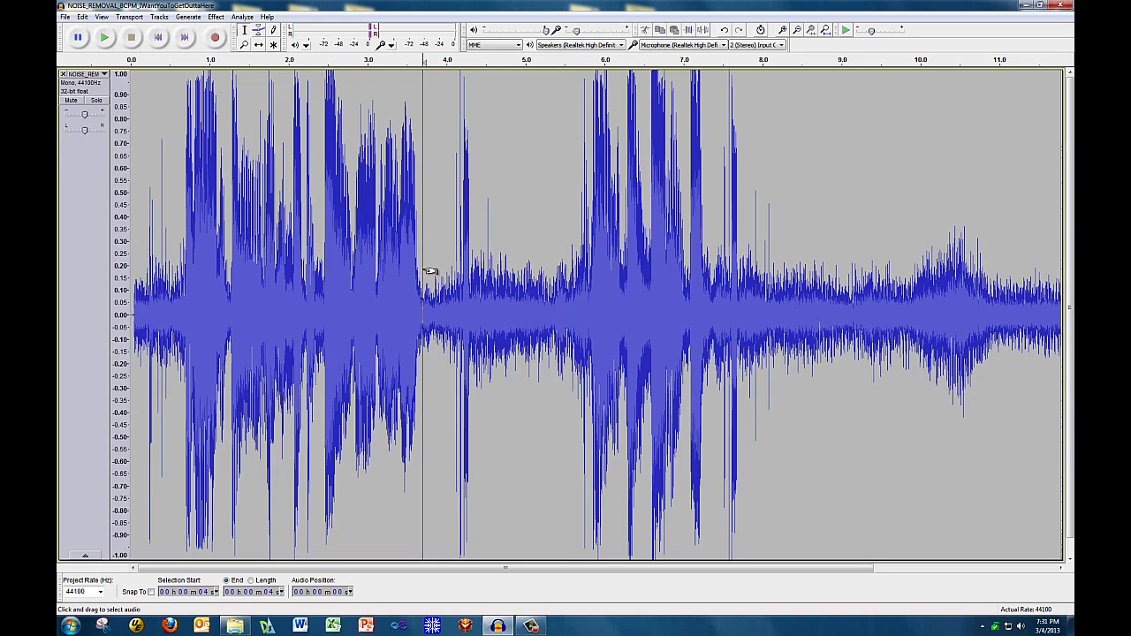
pyautogui.click(105, 38)
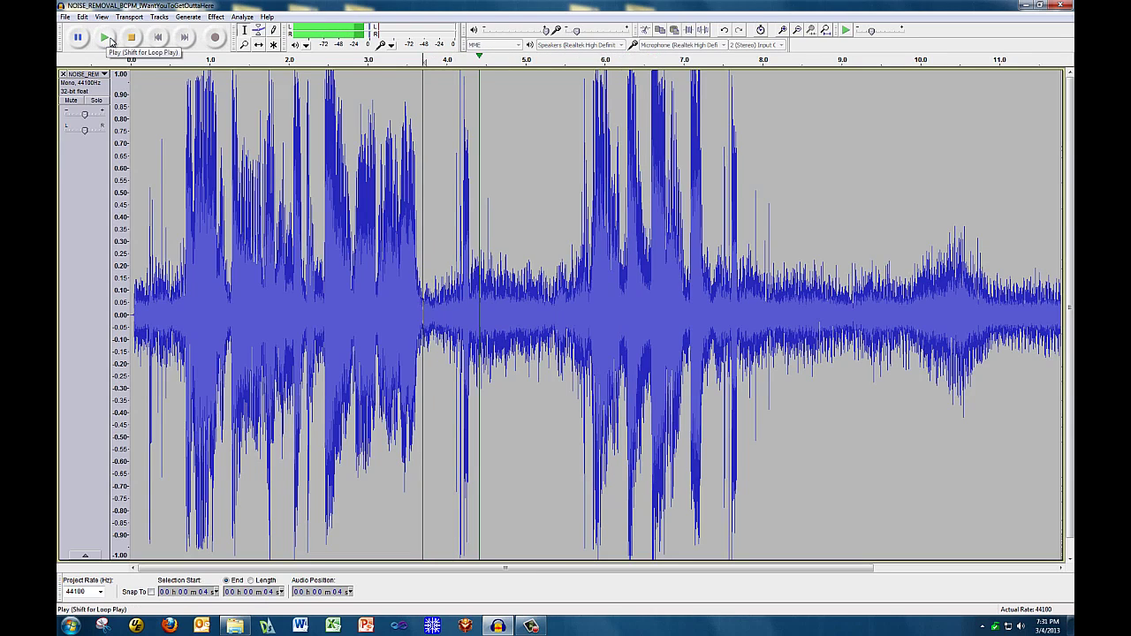
pyautogui.click(131, 37)
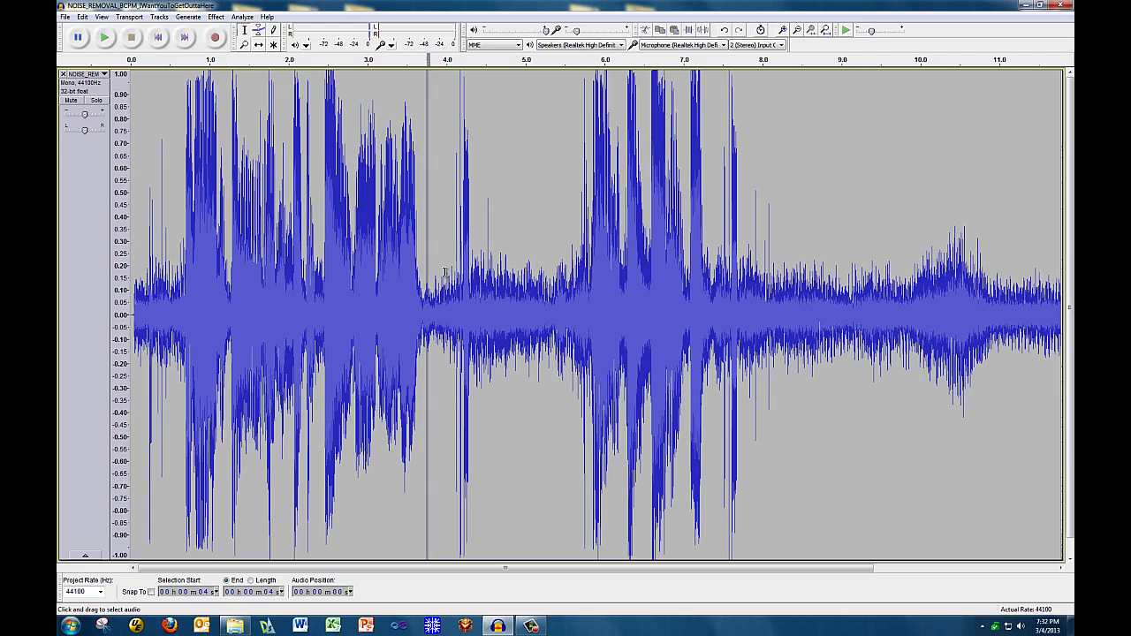
pyautogui.moveTo(427, 272); pyautogui.dragTo(456, 273)
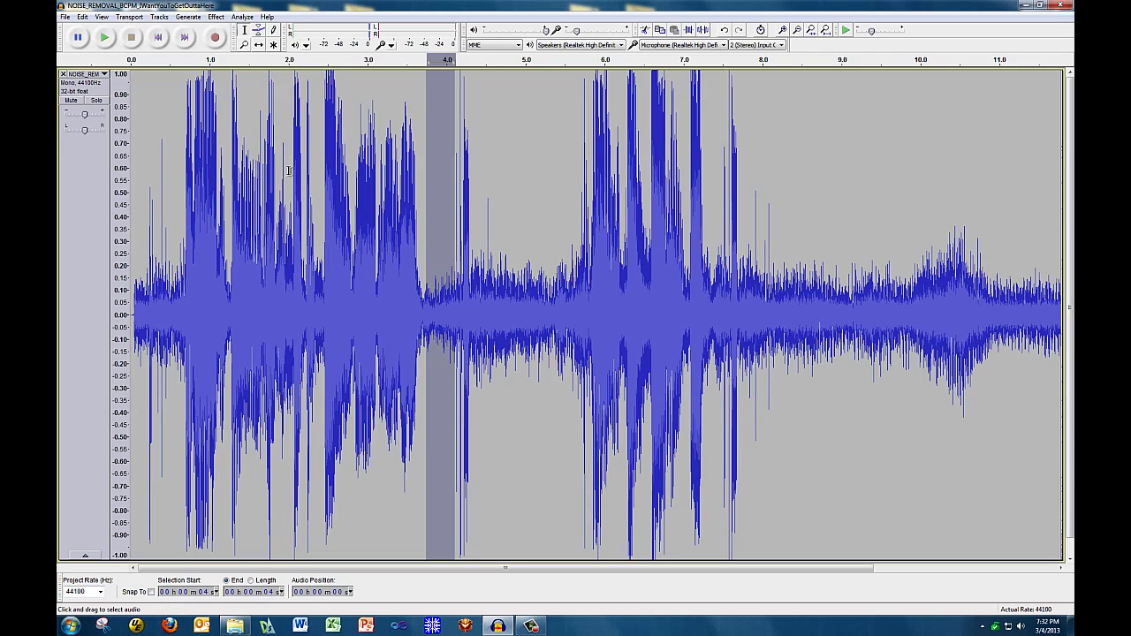
pyautogui.click(217, 17)
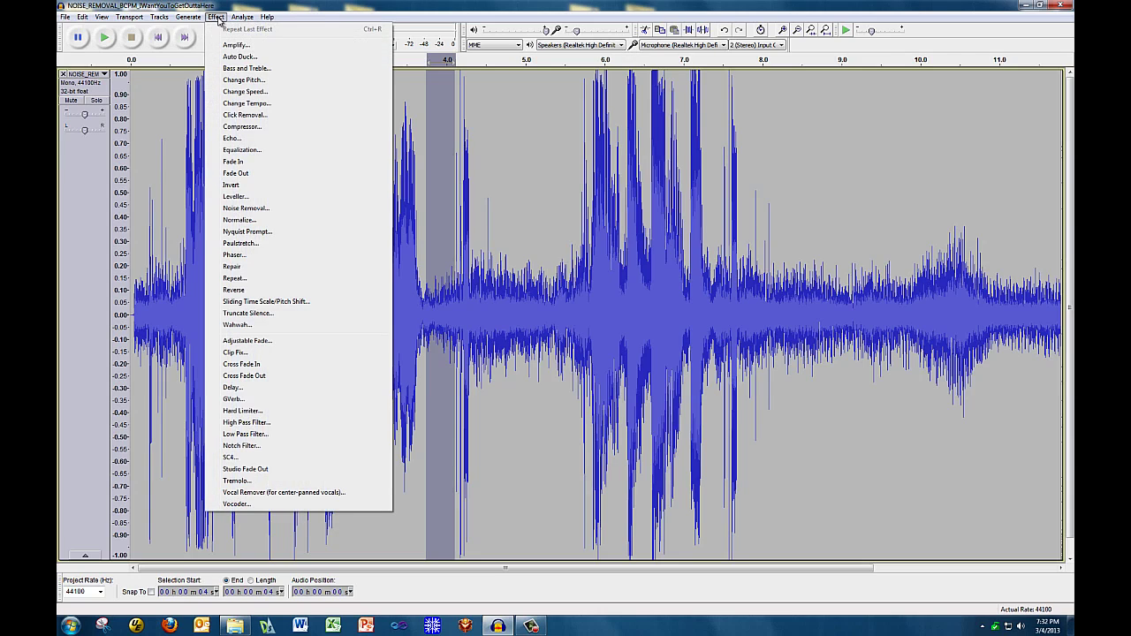
pyautogui.click(275, 209)
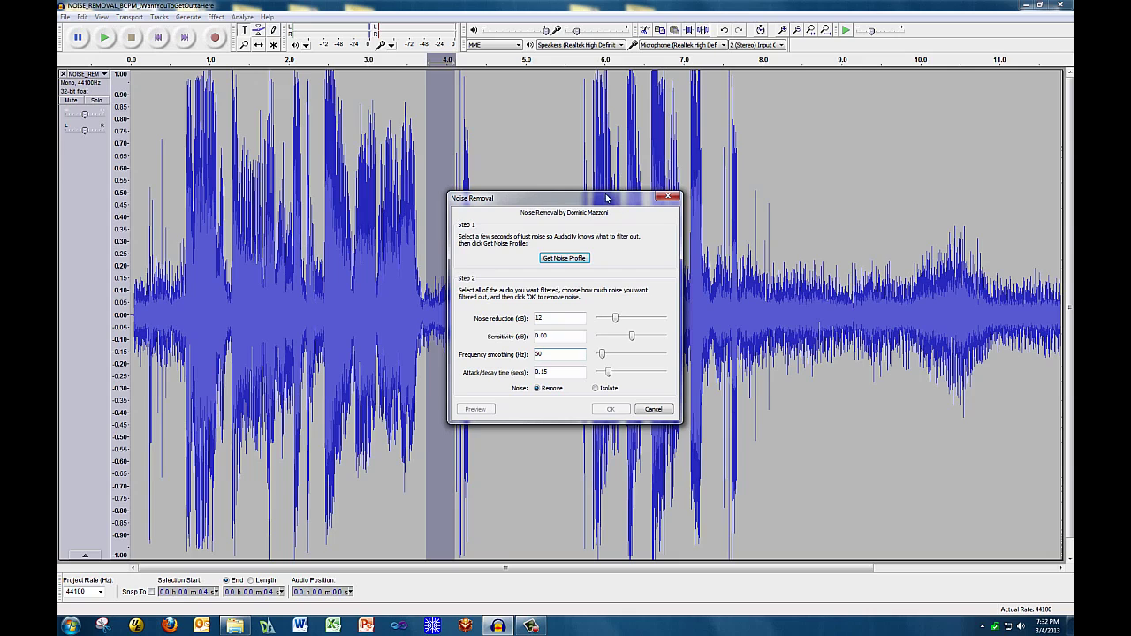
pyautogui.moveTo(629, 200); pyautogui.dragTo(677, 183)
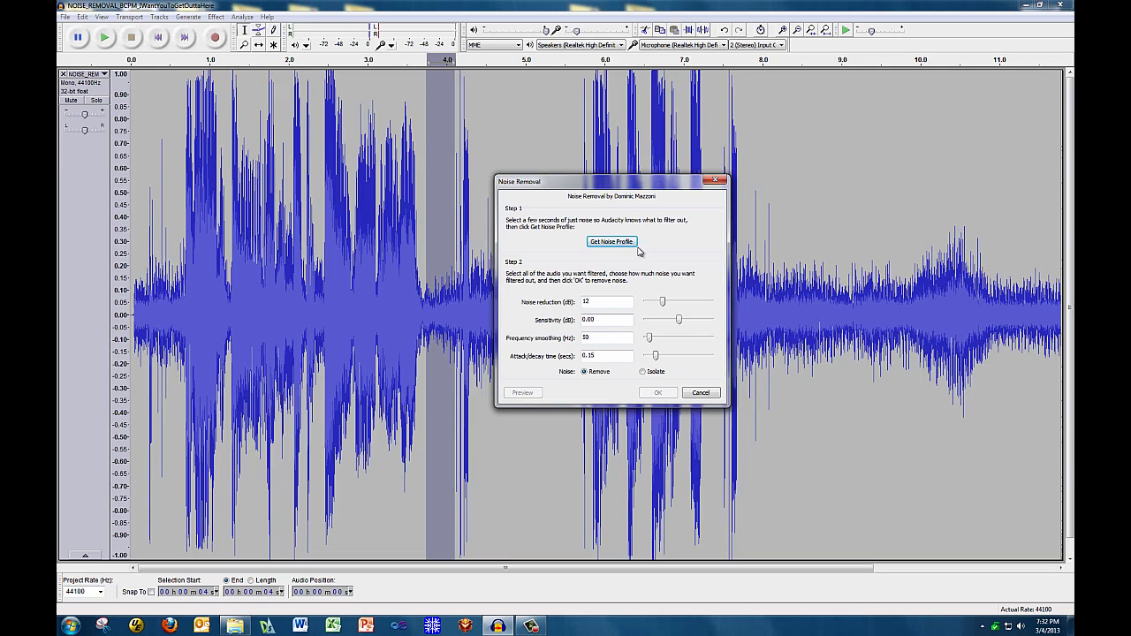
pyautogui.click(613, 242)
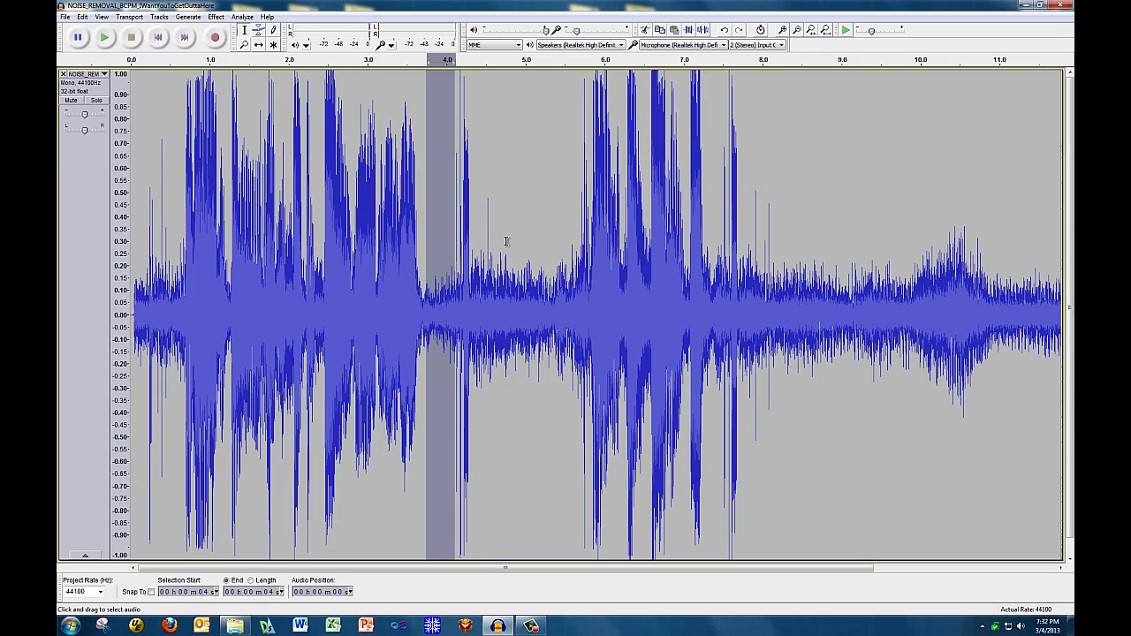
# Select the entire recording with Ctrl+A and open Noise Removal with its reduction value highlighted.
pyautogui.hotkey('ctrl', 'a')
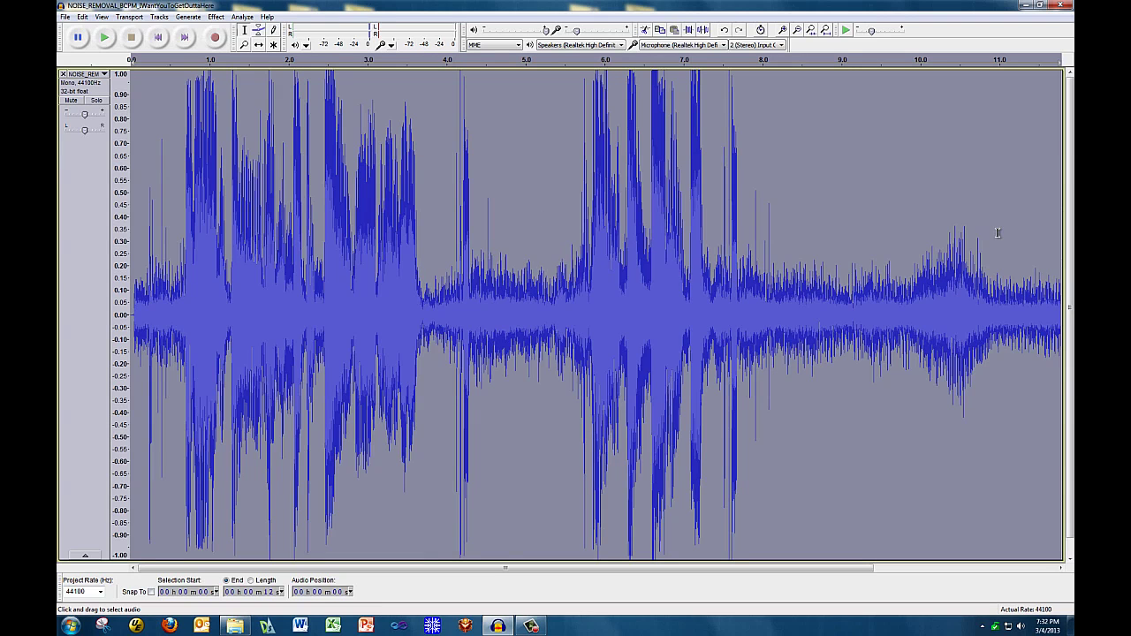
pyautogui.click(216, 17)
pyautogui.click(273, 210)
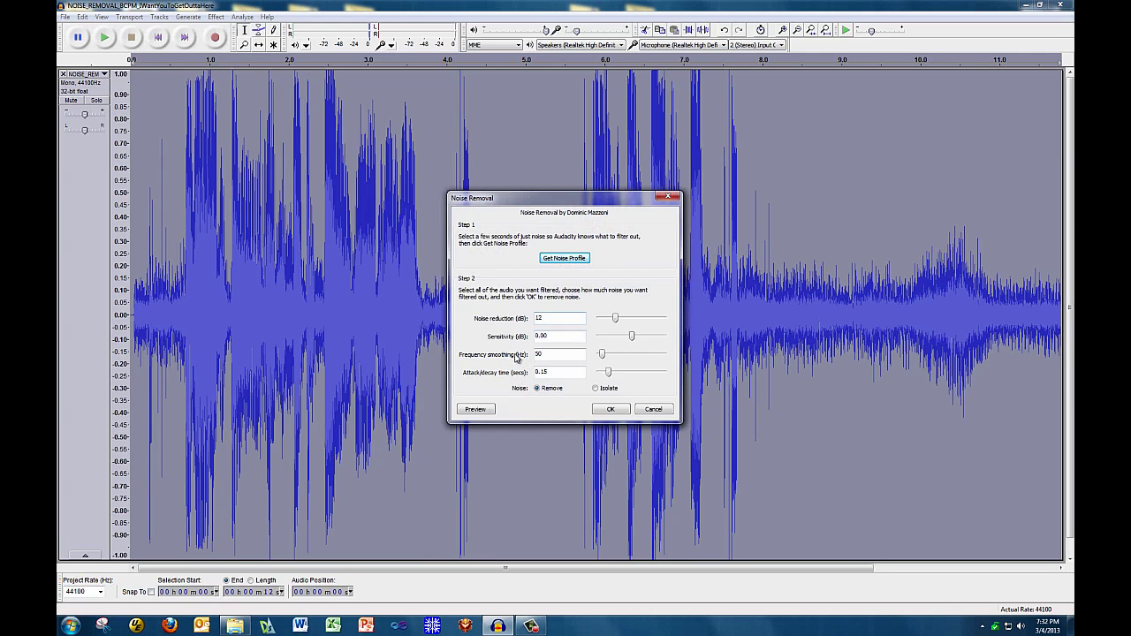
pyautogui.doubleClick(559, 317)
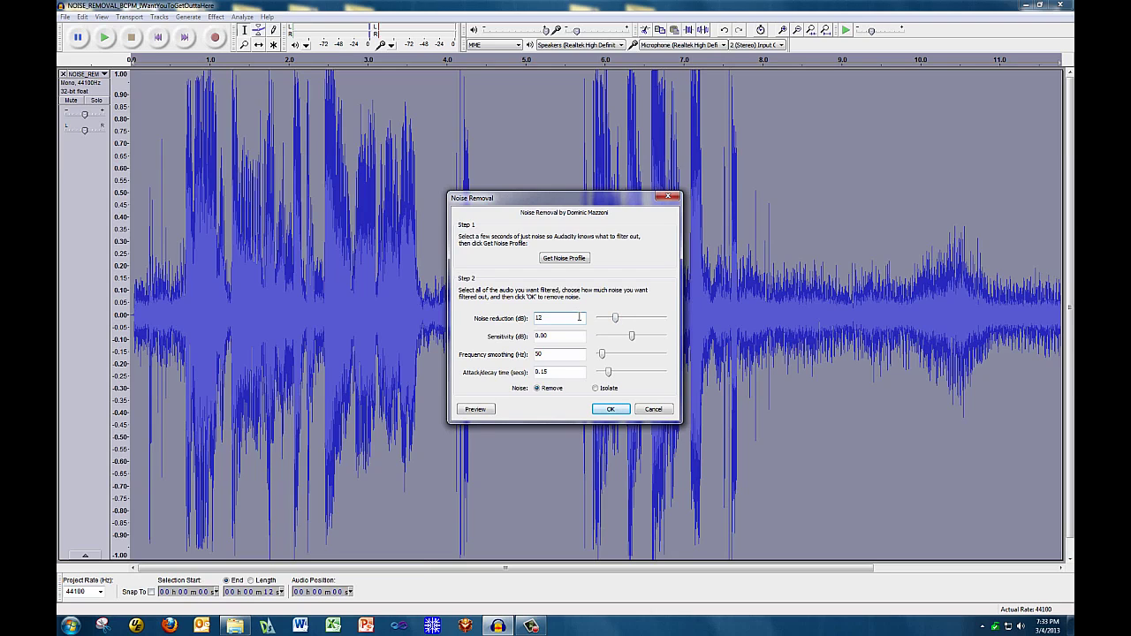
# Change noise reduction from 12 to 6 dB and frequency smoothing to 100 Hz.
pyautogui.moveTo(616, 320)
pyautogui.mouseDown()
pyautogui.moveTo(604, 324)
pyautogui.moveTo(616, 322)
pyautogui.mouseUp()
pyautogui.hotkey('shift', 'Tab')
pyautogui.write('10')
pyautogui.press('BackSpace')
pyautogui.write('2')
pyautogui.press('BackSpace')
pyautogui.press('BackSpace')
pyautogui.write('6')
pyautogui.press('Tab')
pyautogui.press('Tab')
pyautogui.press('Tab')
pyautogui.press('Tab')
pyautogui.write('100')
pyautogui.press('Tab')
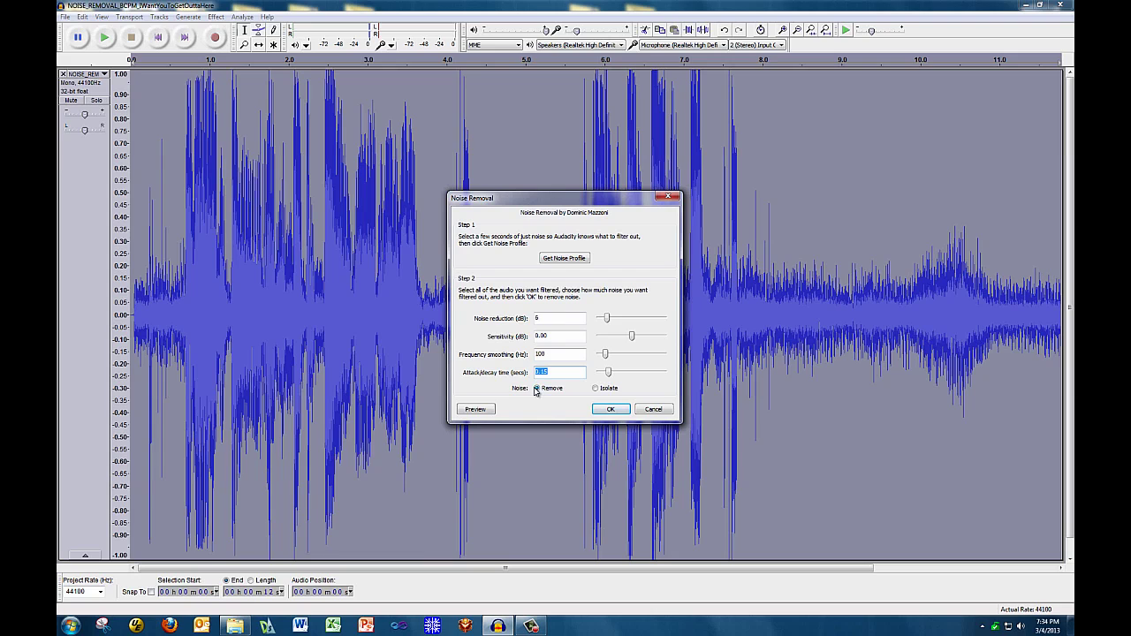
# Apply the 6 dB, 100 Hz noise removal to the whole recording and play it back.
pyautogui.click(610, 410)
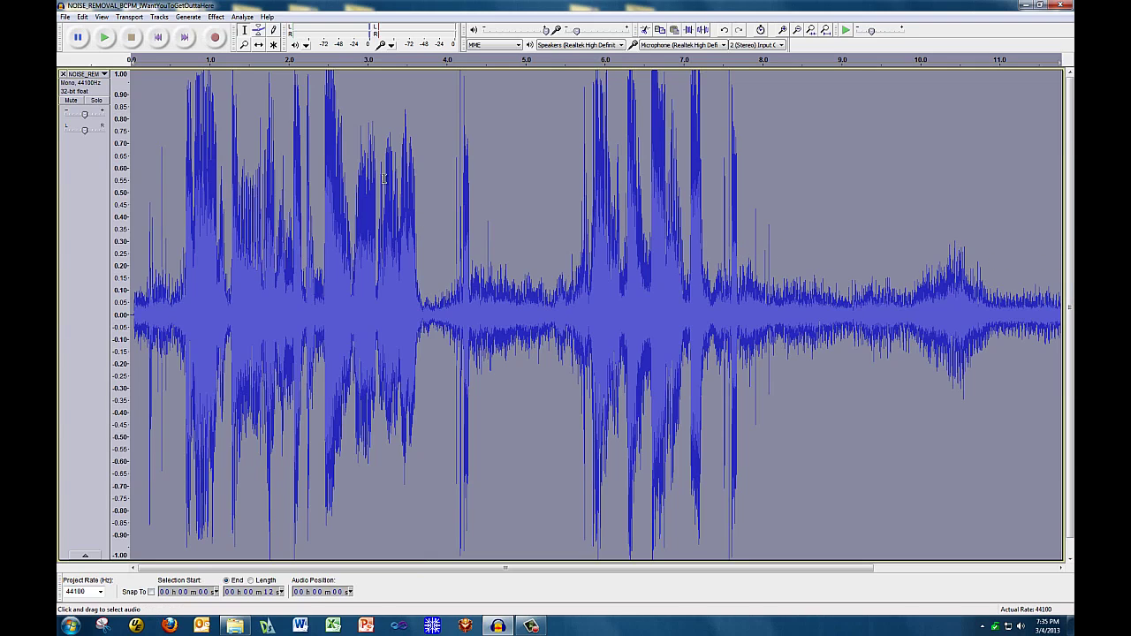
pyautogui.click(104, 37)
# Undo the 6 dB pass and reapply noise removal at 12 dB reduction, 150 Hz smoothing.
pyautogui.click(81, 17)
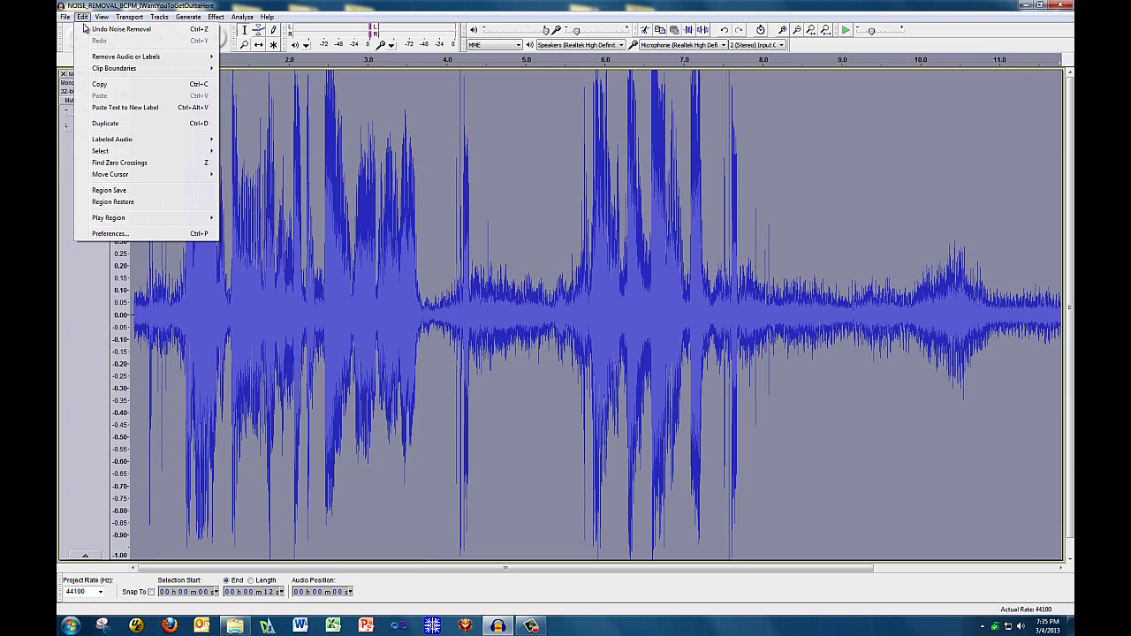
pyautogui.click(85, 27)
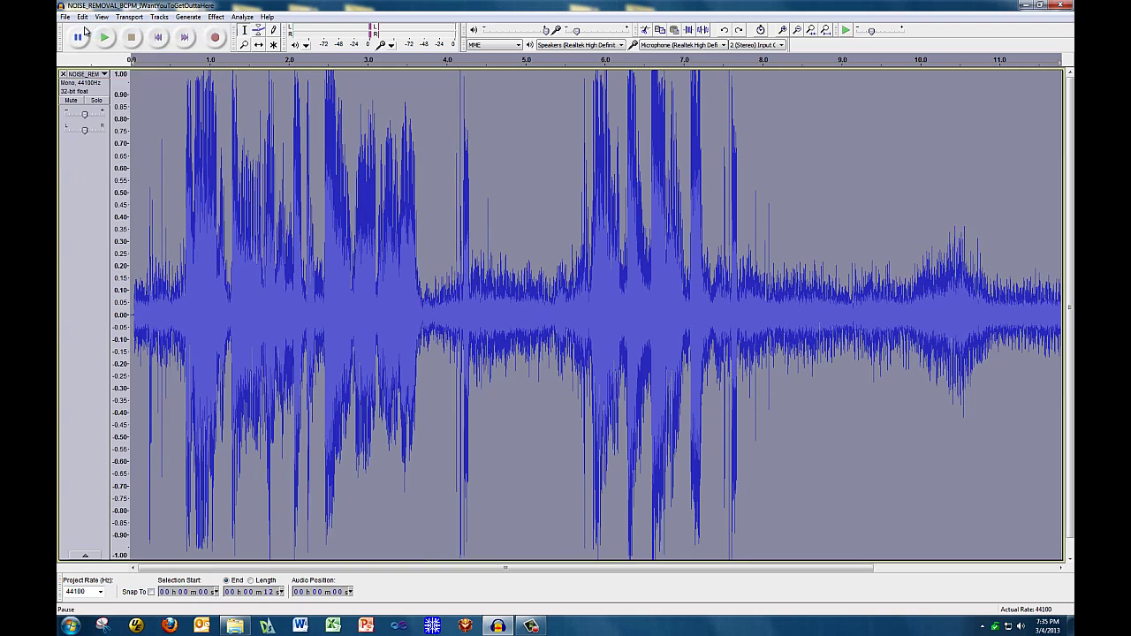
pyautogui.click(216, 17)
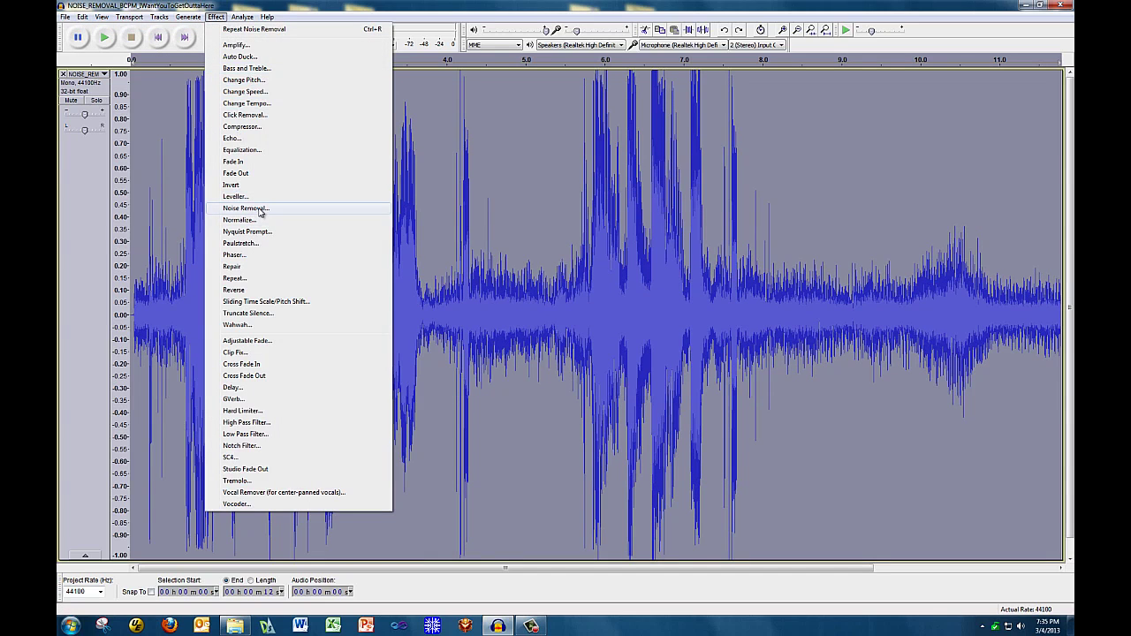
pyautogui.click(245, 208)
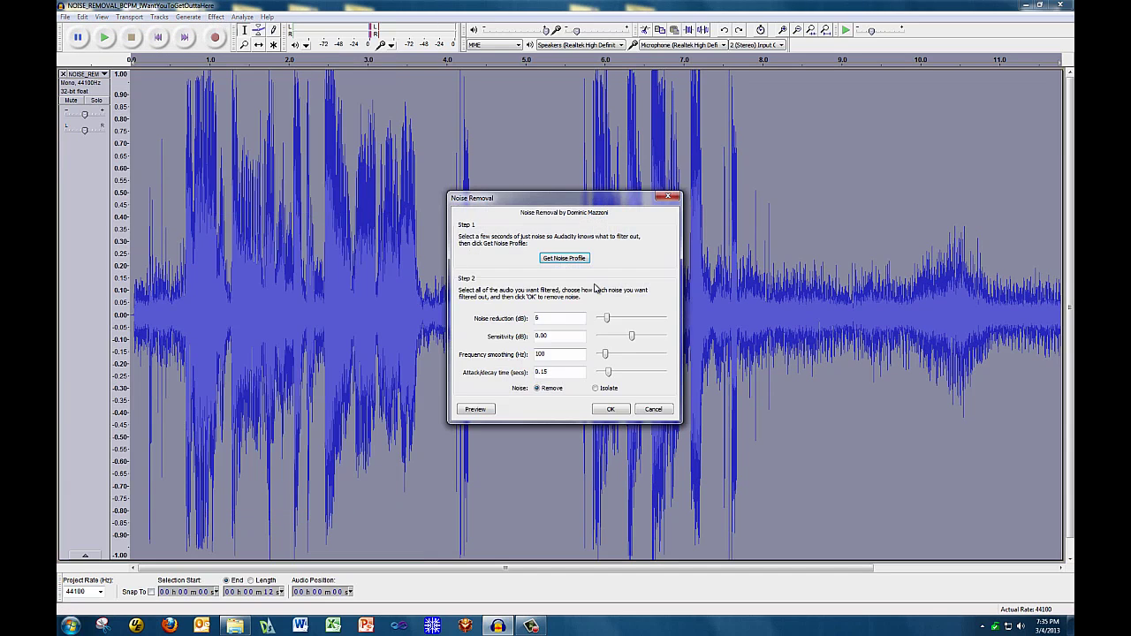
pyautogui.doubleClick(577, 321)
pyautogui.write('12')
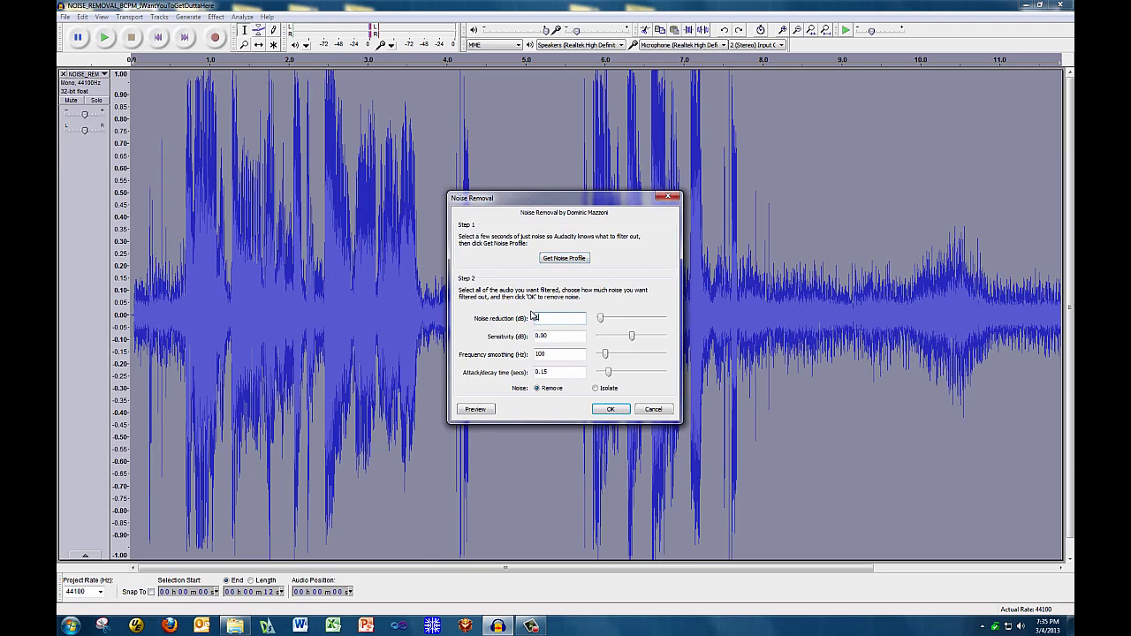
pyautogui.doubleClick(553, 353)
pyautogui.write('150')
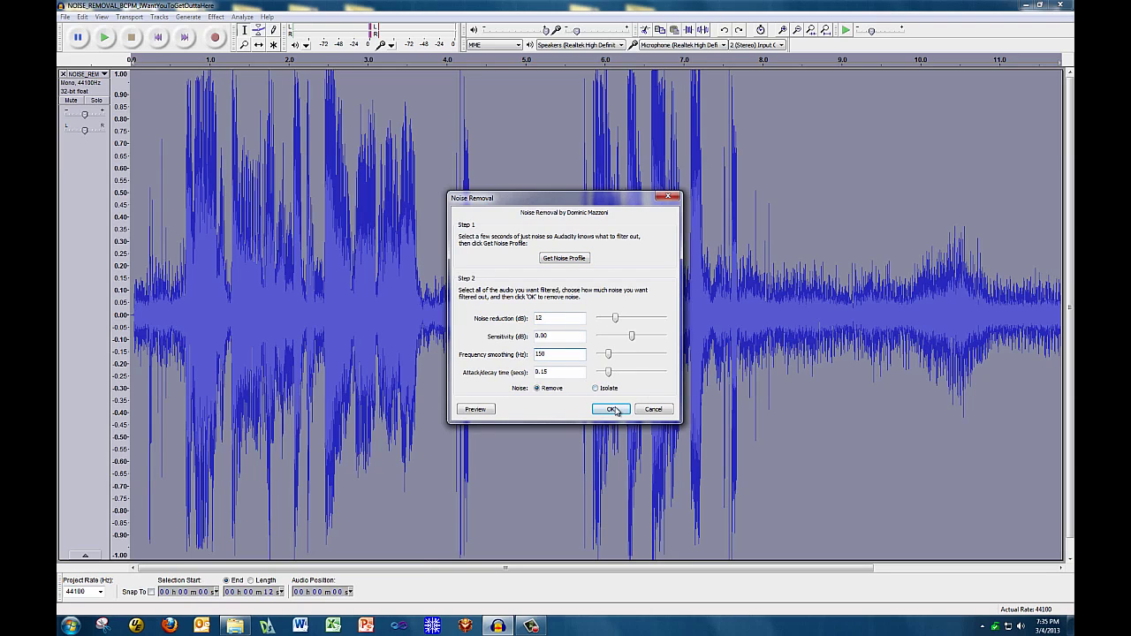
pyautogui.click(612, 409)
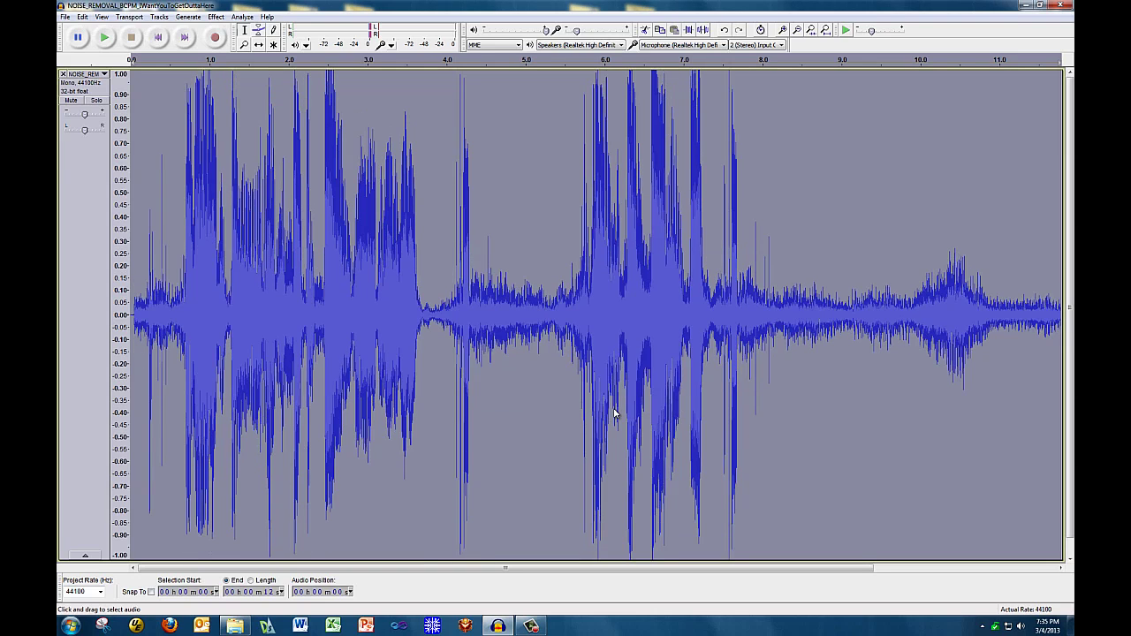
# Play the cleaned audio from about 5.3 seconds, then place the cursor near 7.8 seconds.
pyautogui.click(553, 264)
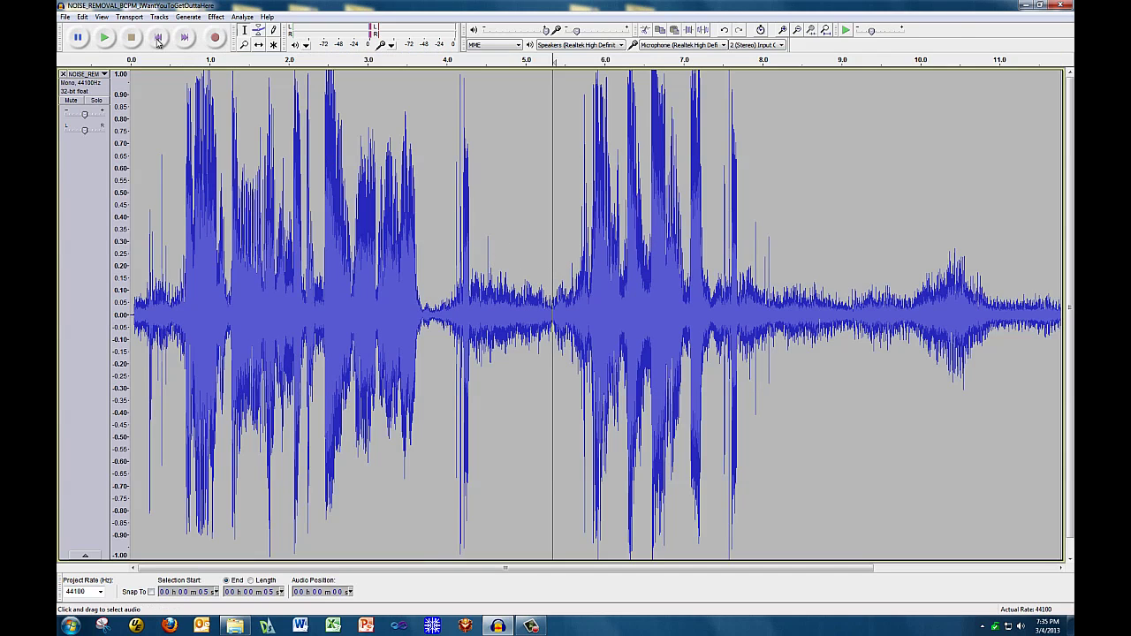
pyautogui.click(106, 37)
pyautogui.click(739, 263)
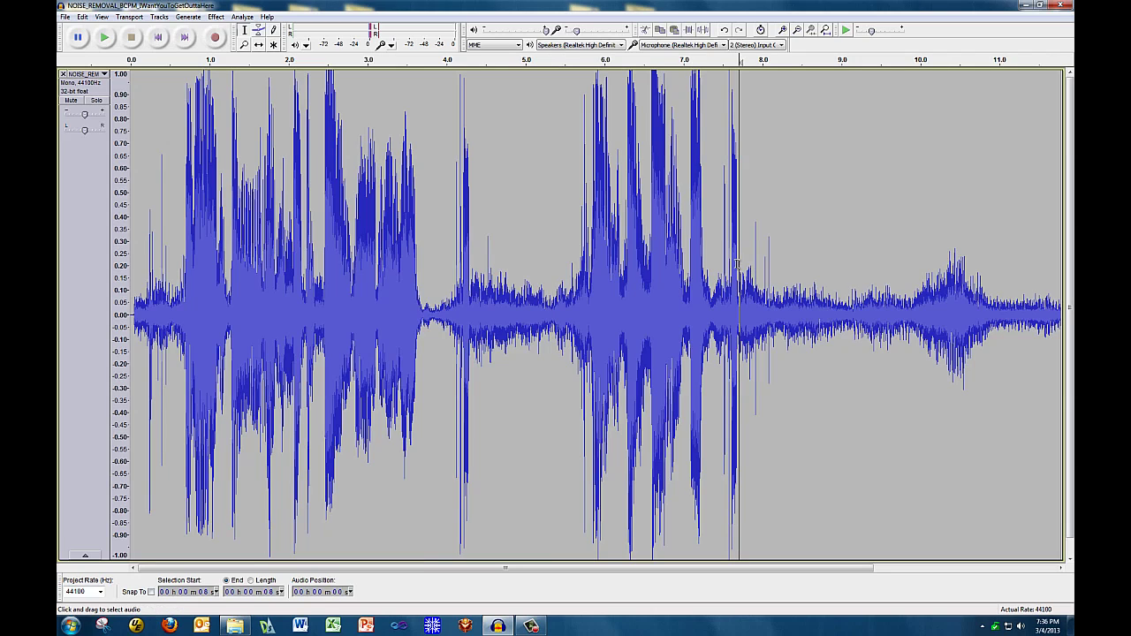
# Amplify the stretch from 7.8 seconds to the track's end by 7.8 dB.
pyautogui.moveTo(741, 262); pyautogui.dragTo(1059, 280)
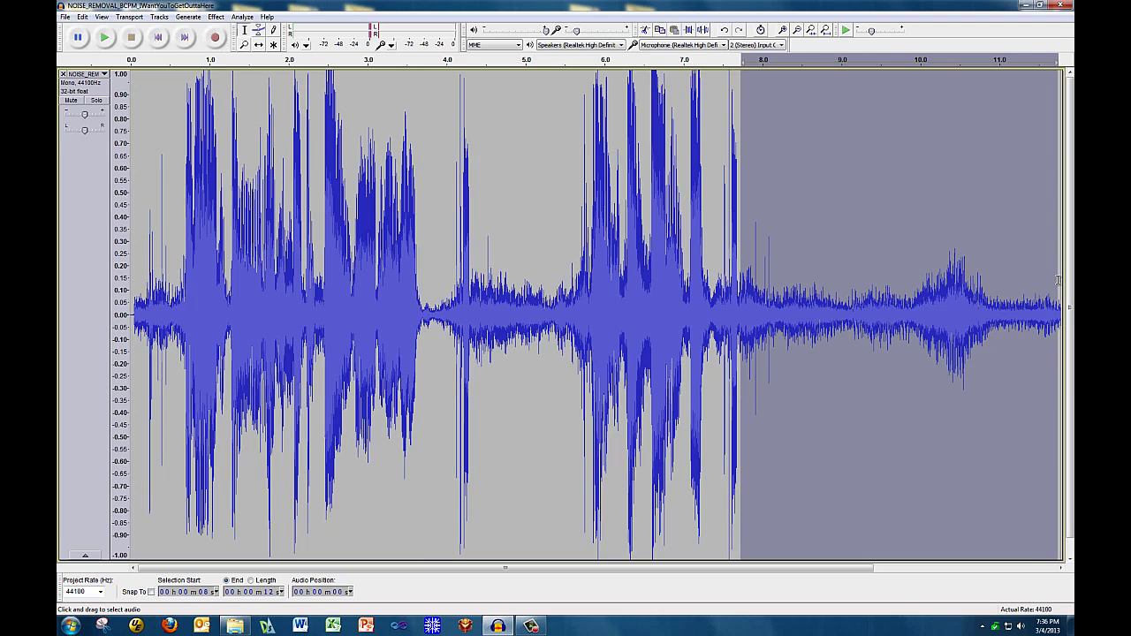
pyautogui.click(217, 17)
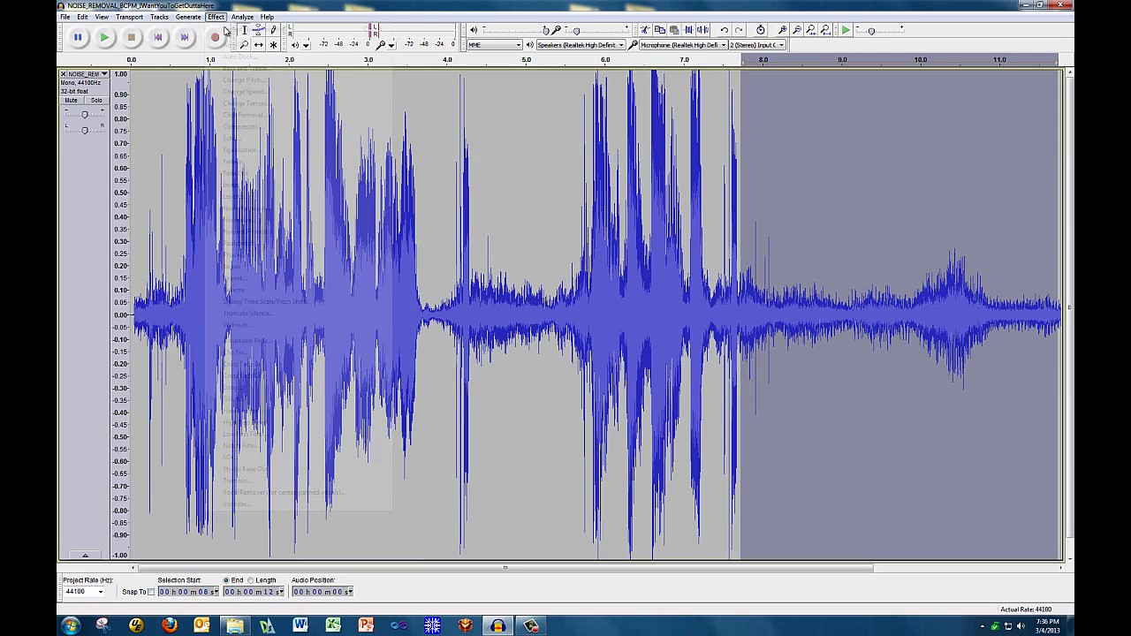
pyautogui.click(231, 45)
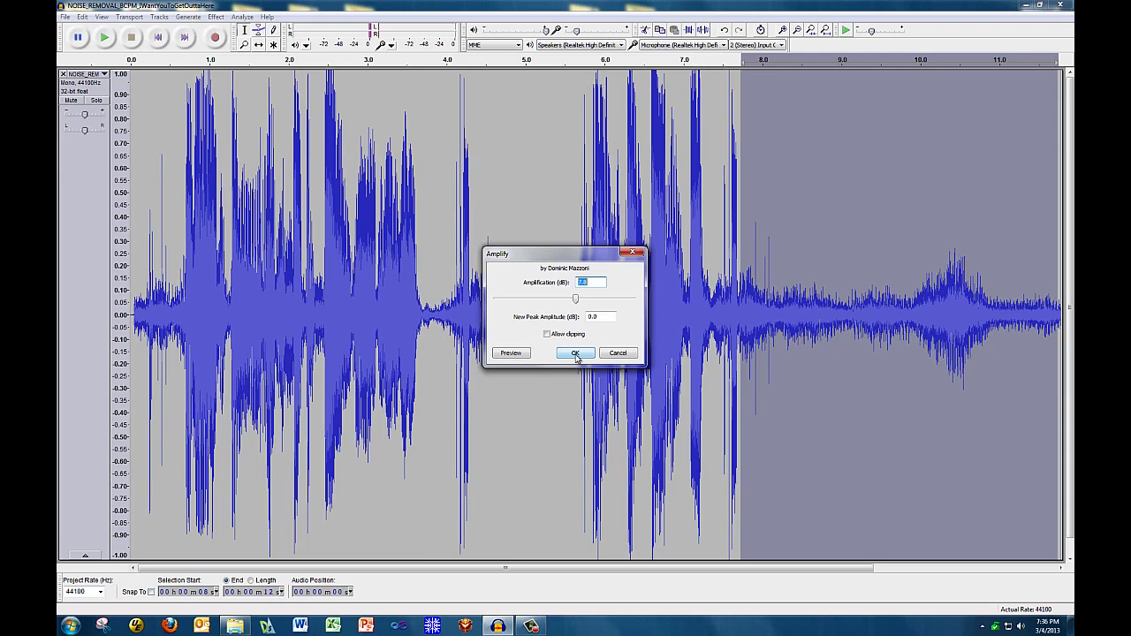
pyautogui.click(576, 354)
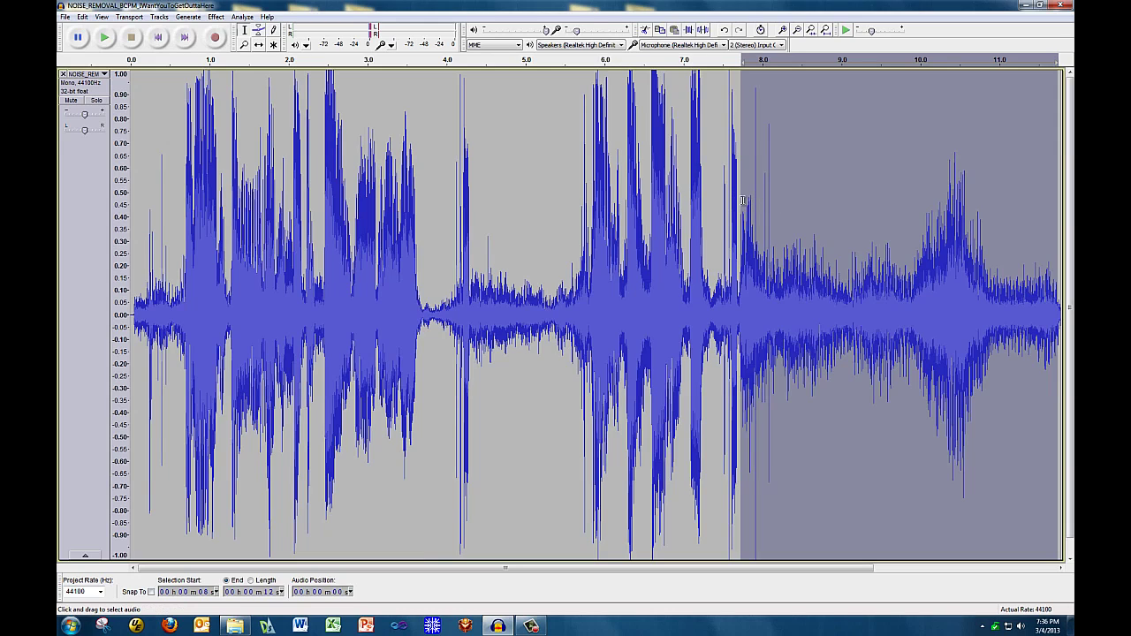
# Amplify two thin slices just after 7.8 s and near 7.9 s with the suggested gain.
pyautogui.moveTo(737, 202); pyautogui.dragTo(753, 201)
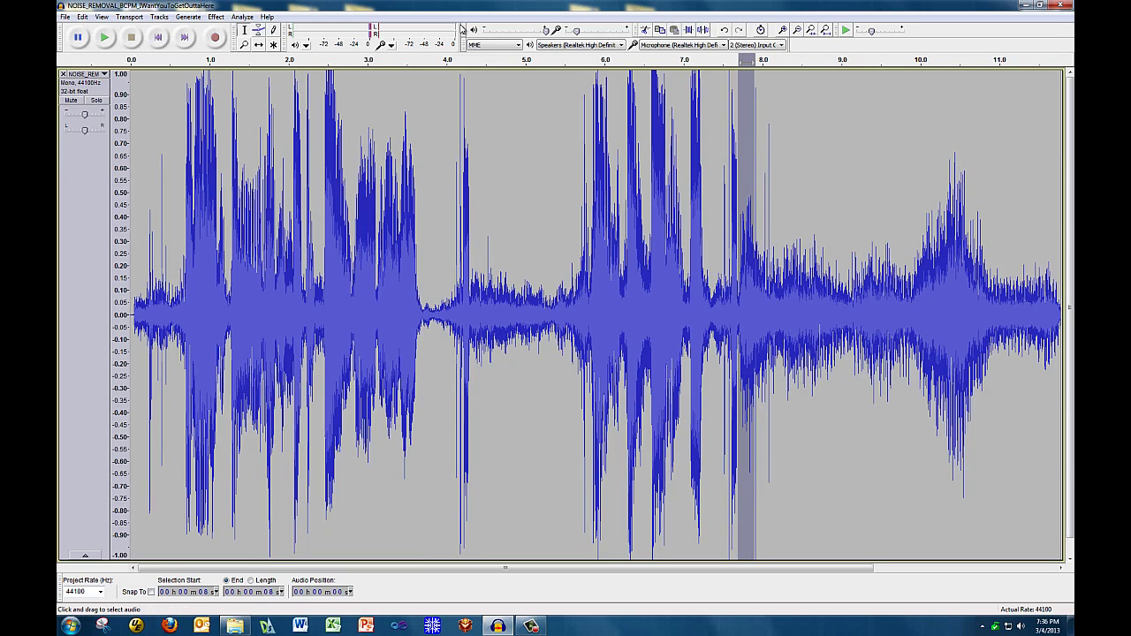
pyautogui.click(216, 17)
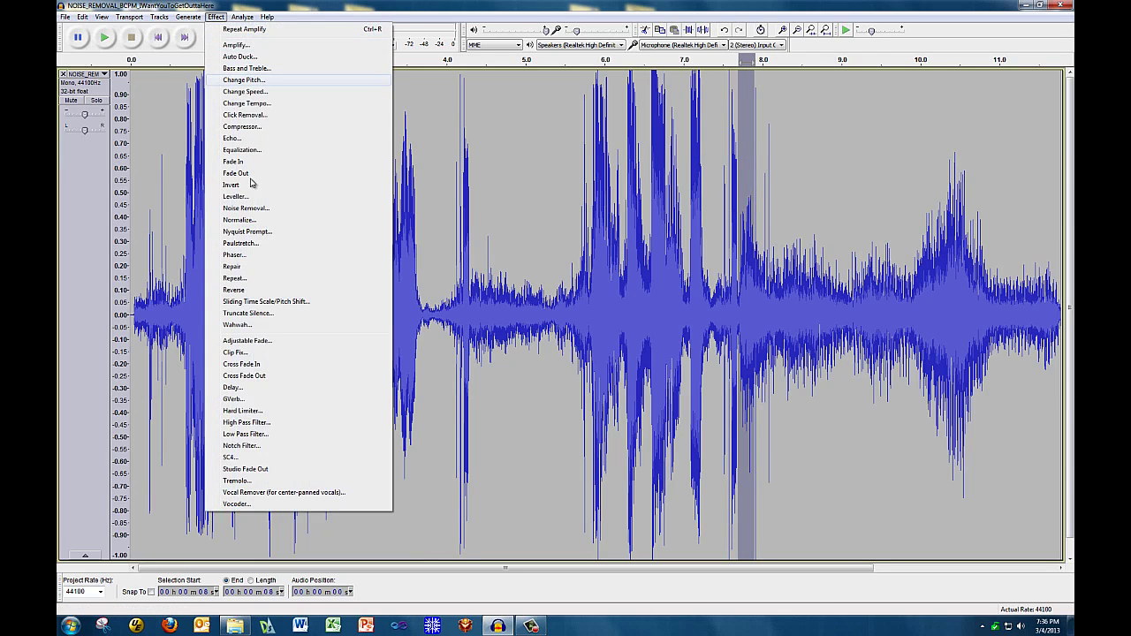
pyautogui.click(253, 45)
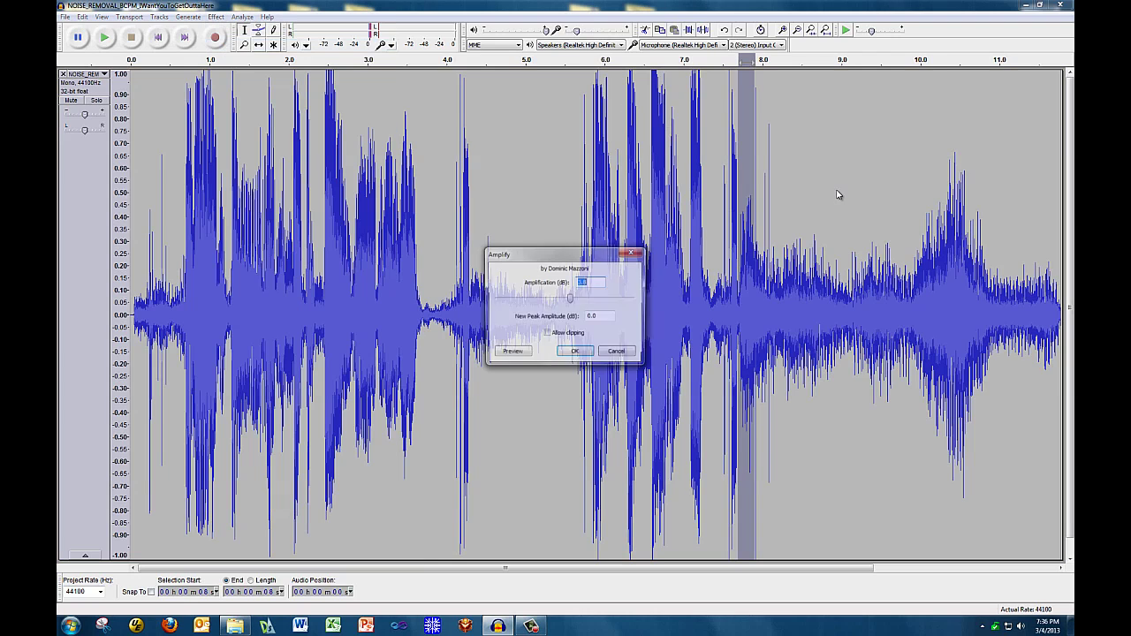
pyautogui.press('Return')
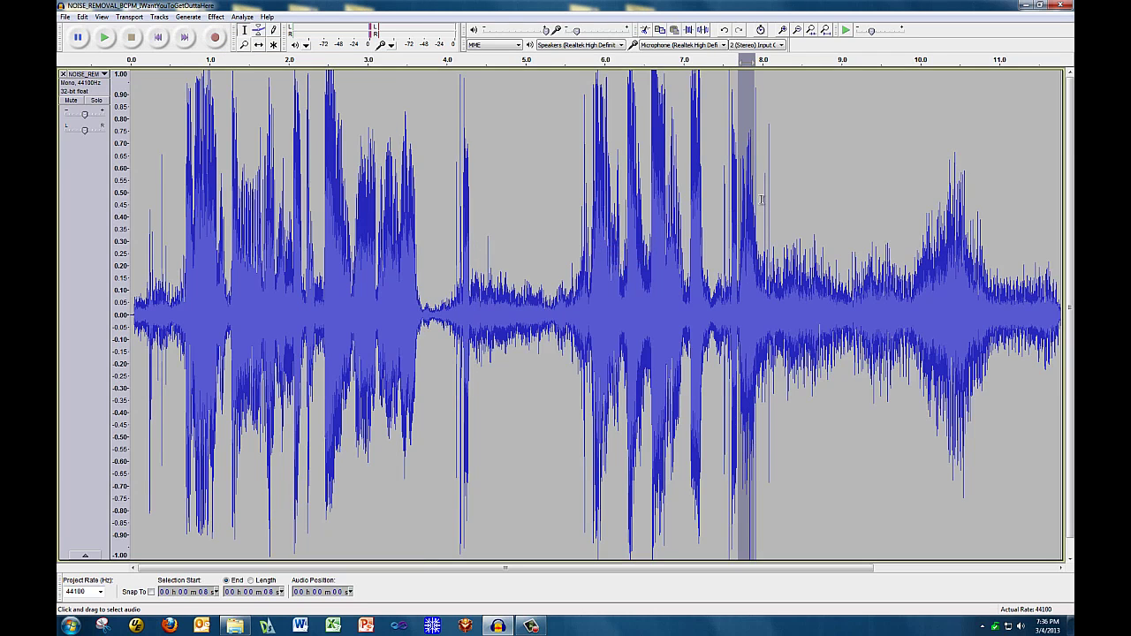
pyautogui.click(761, 201)
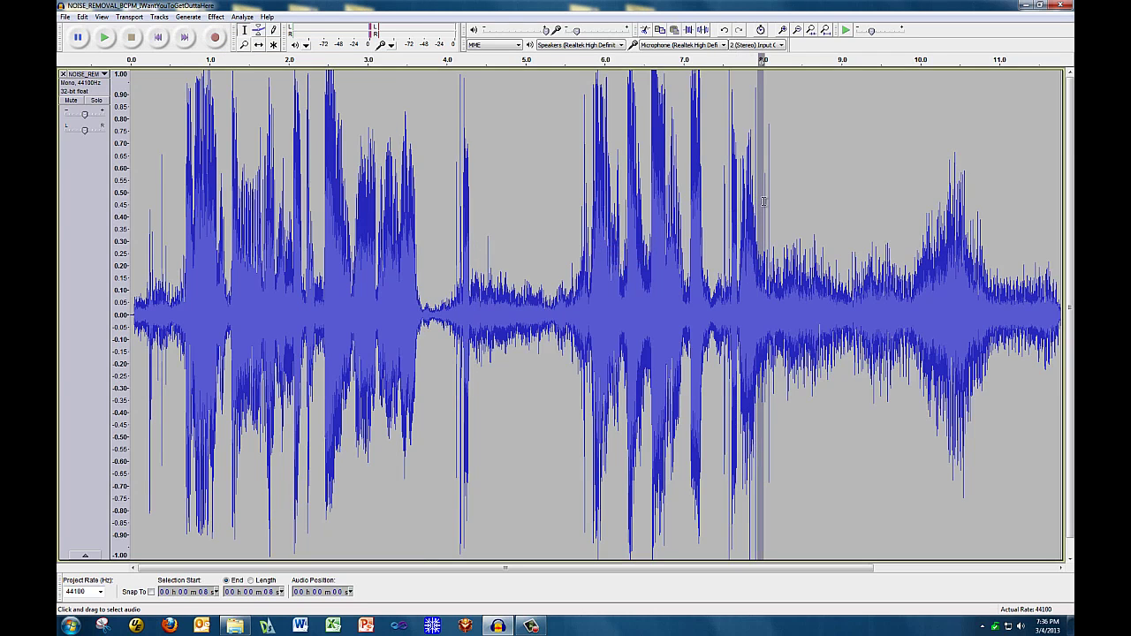
pyautogui.click(216, 17)
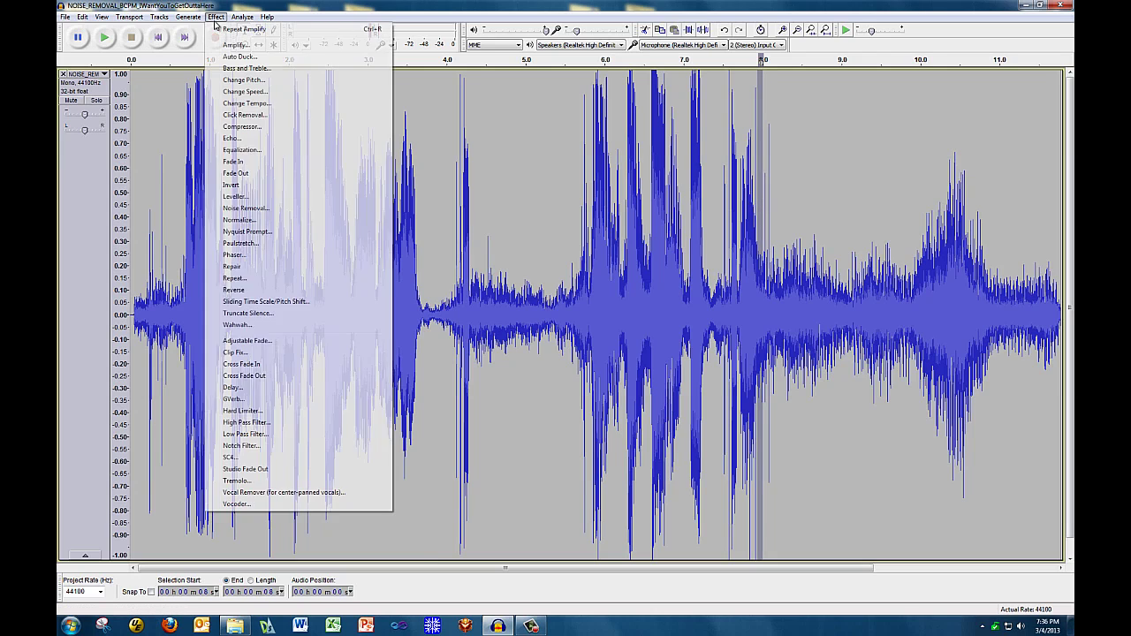
pyautogui.click(232, 45)
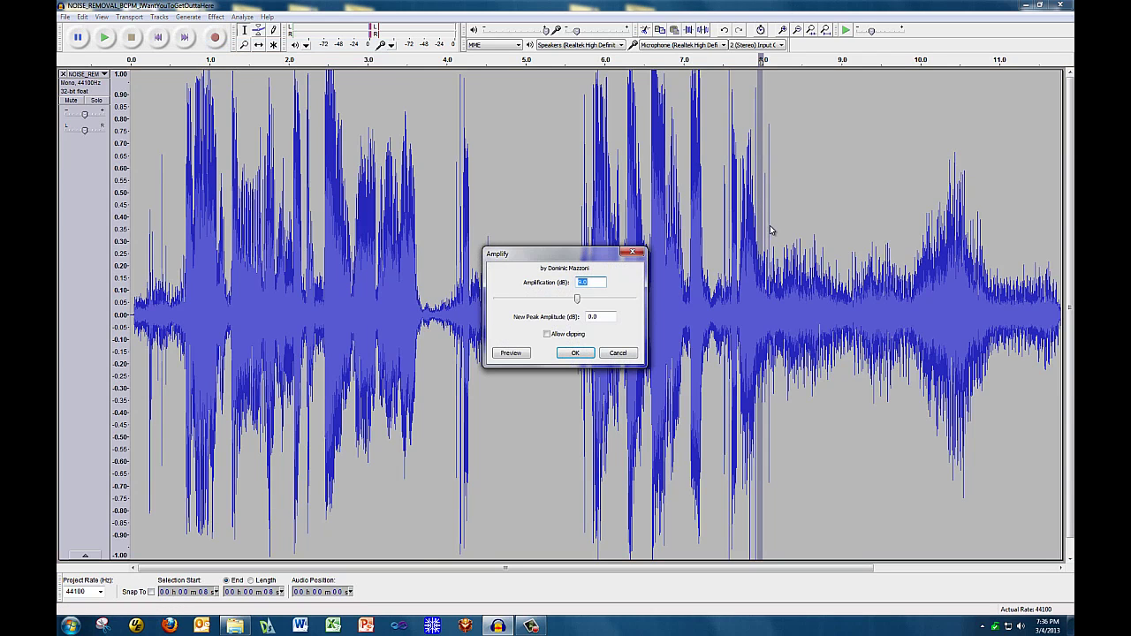
pyautogui.press('Return')
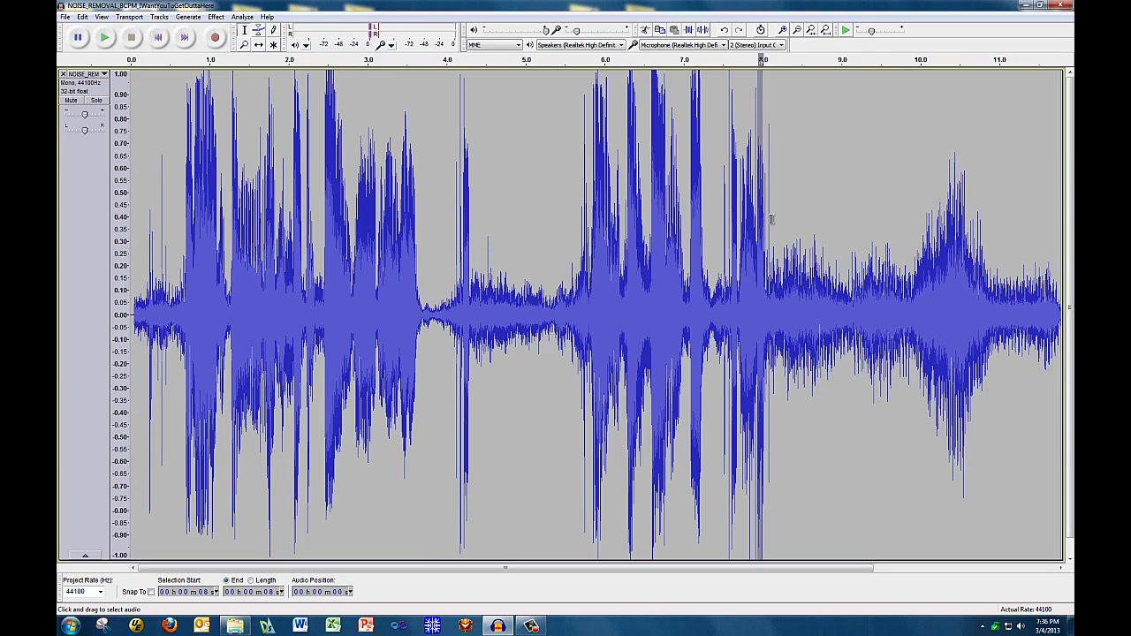
# Amplify the section from about 8.1 to 10.0 s with the suggested gain.
pyautogui.moveTo(771, 219); pyautogui.dragTo(913, 219)
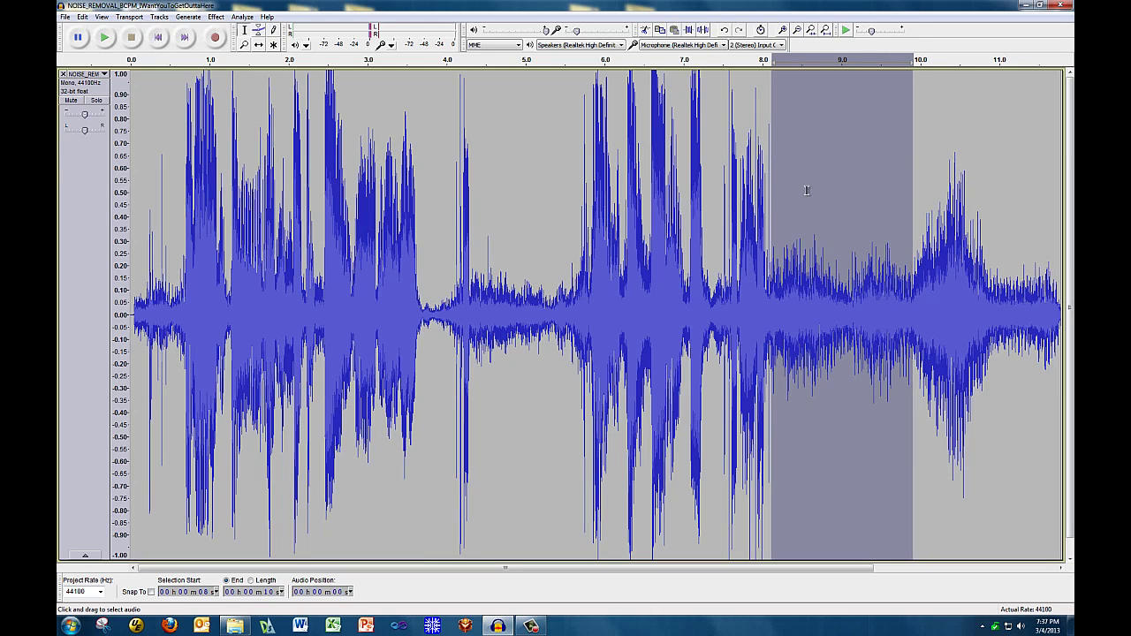
pyautogui.click(215, 17)
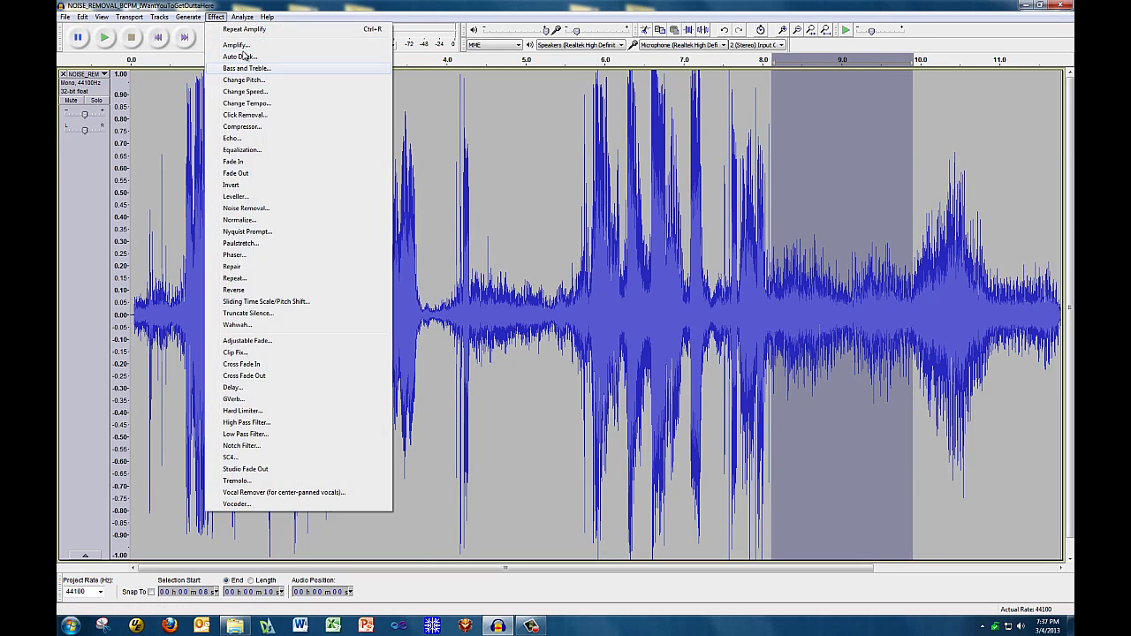
pyautogui.click(236, 44)
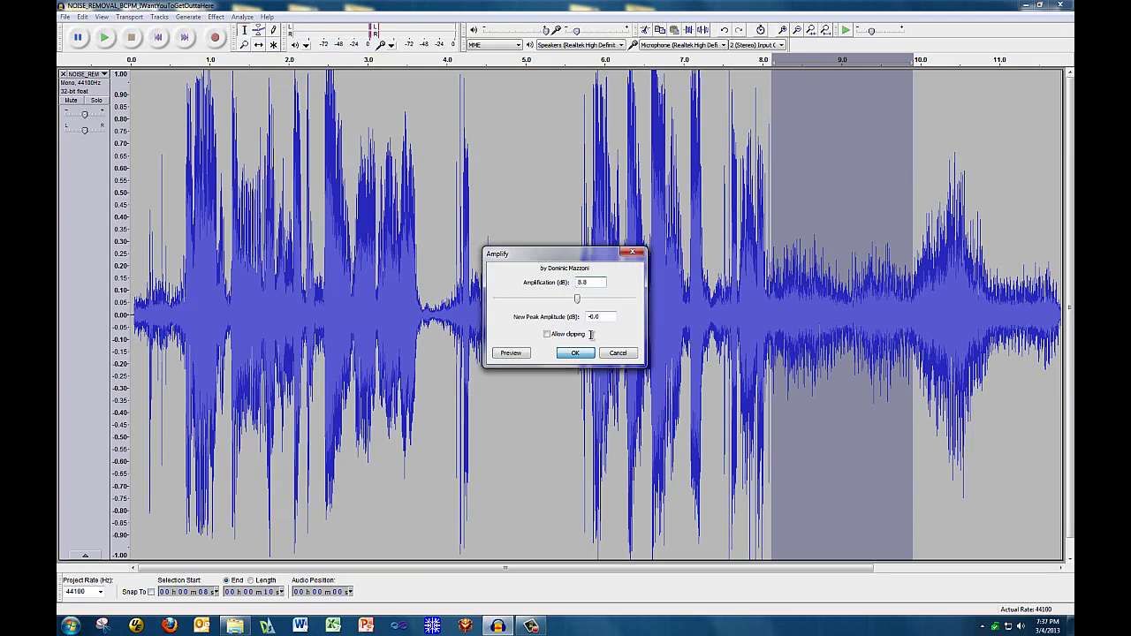
pyautogui.press('Return')
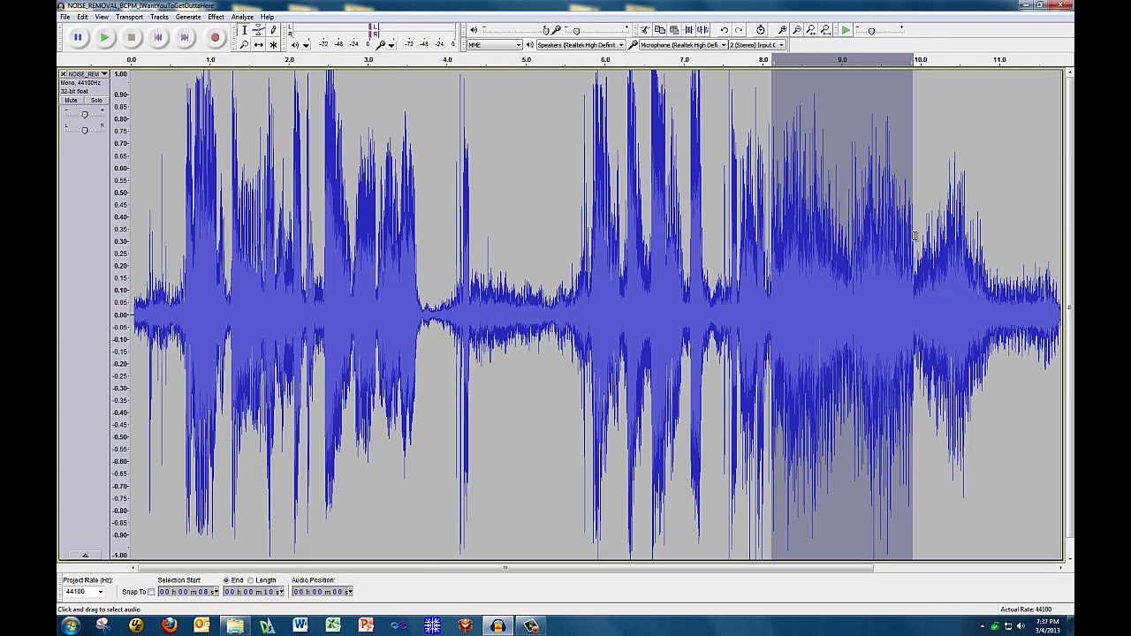
# Amplify the short section just after 10 s and the final section from about 10.6 s.
pyautogui.moveTo(916, 236); pyautogui.dragTo(947, 252)
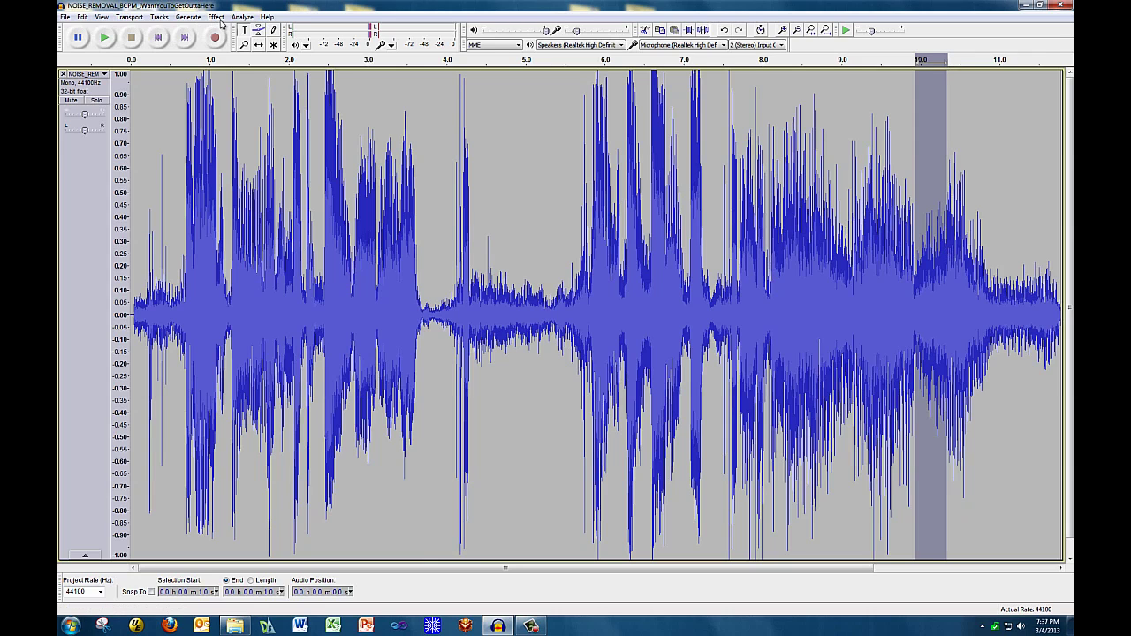
pyautogui.click(218, 18)
pyautogui.click(232, 43)
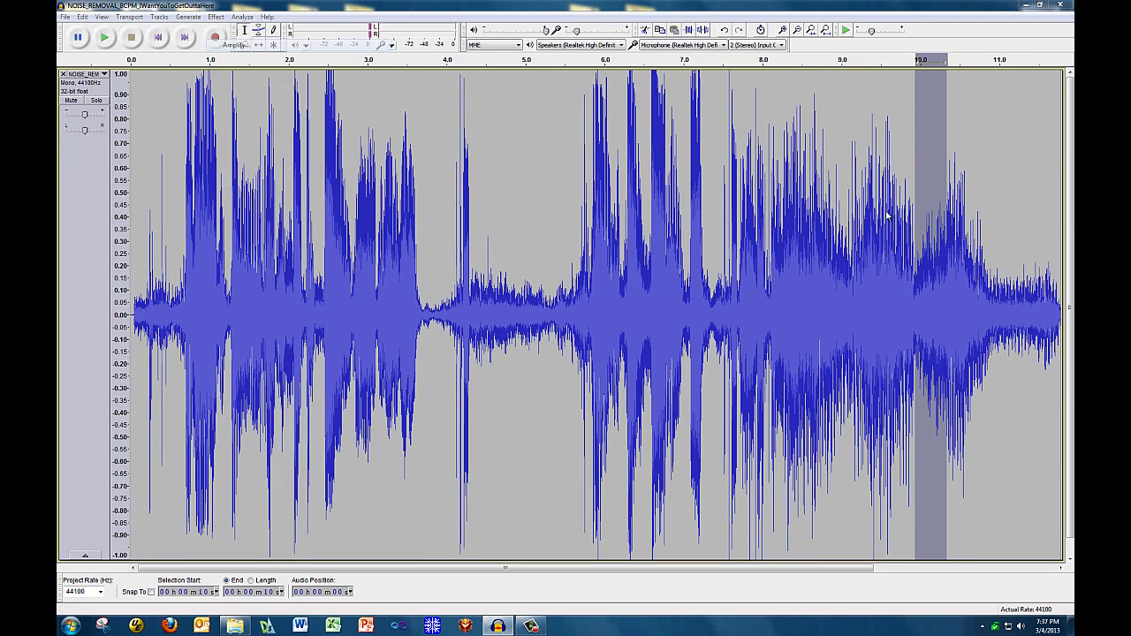
pyautogui.click(577, 358)
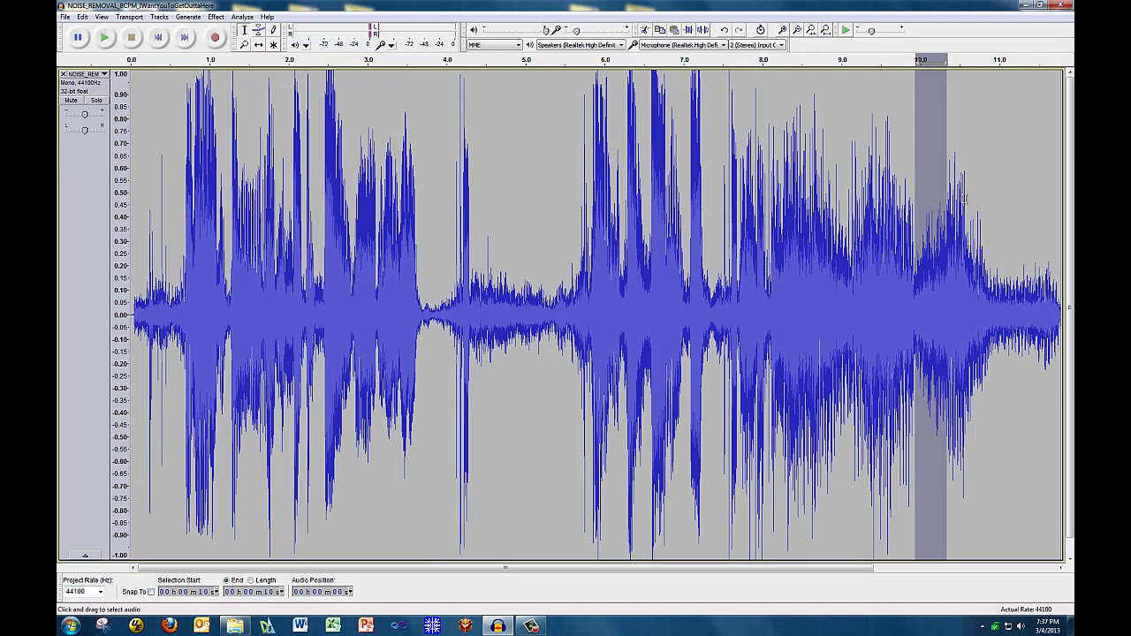
pyautogui.moveTo(968, 208); pyautogui.dragTo(1060, 251)
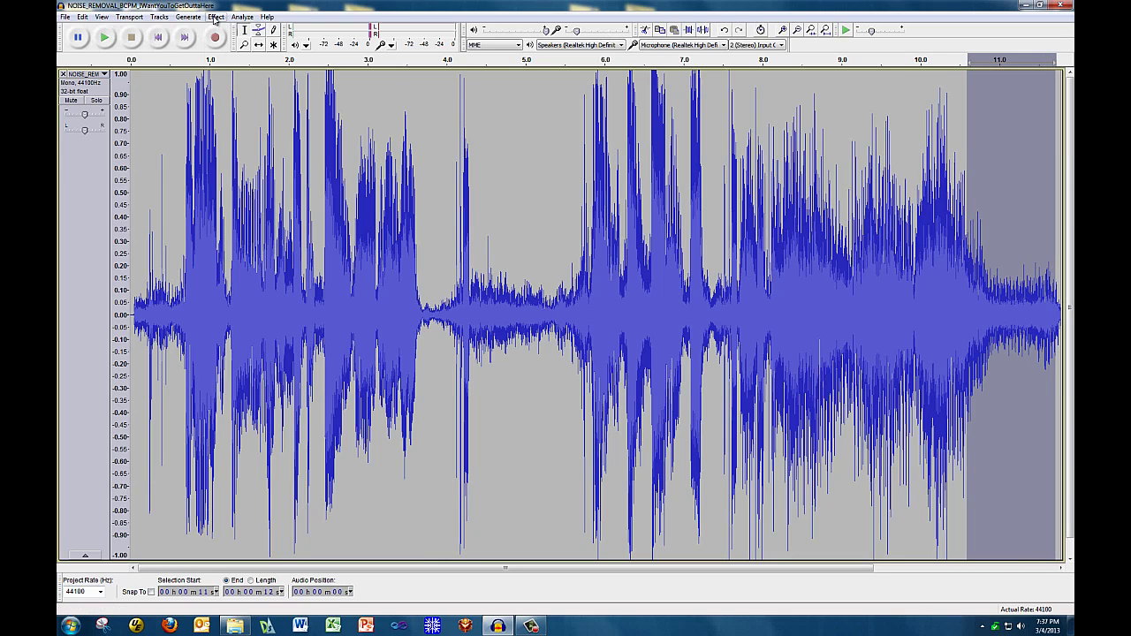
pyautogui.click(215, 18)
pyautogui.click(234, 46)
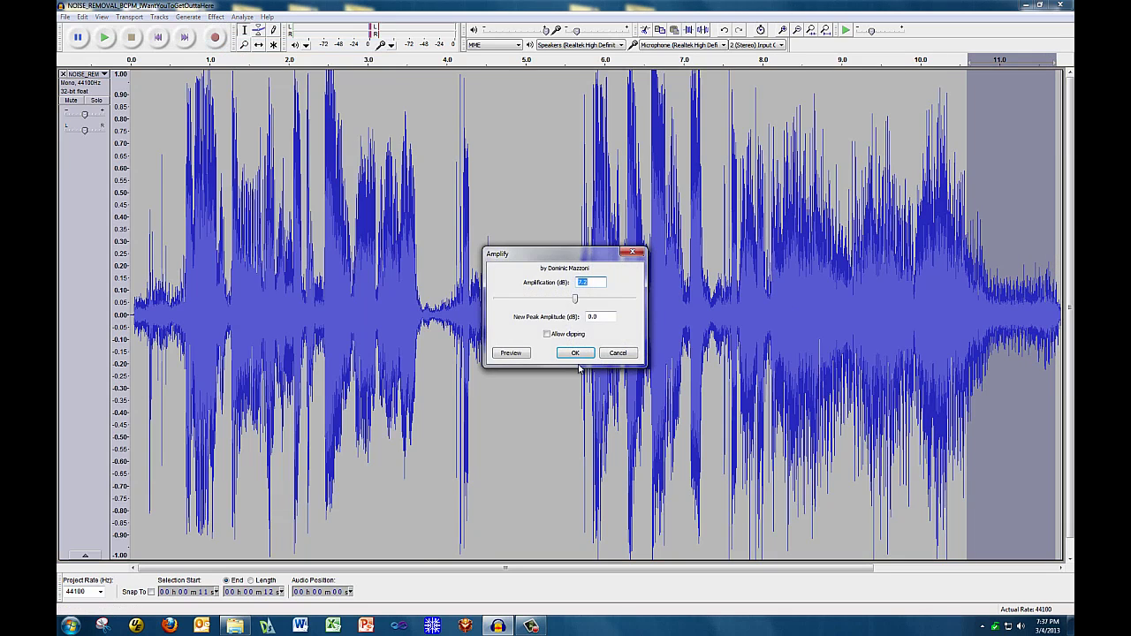
pyautogui.click(575, 353)
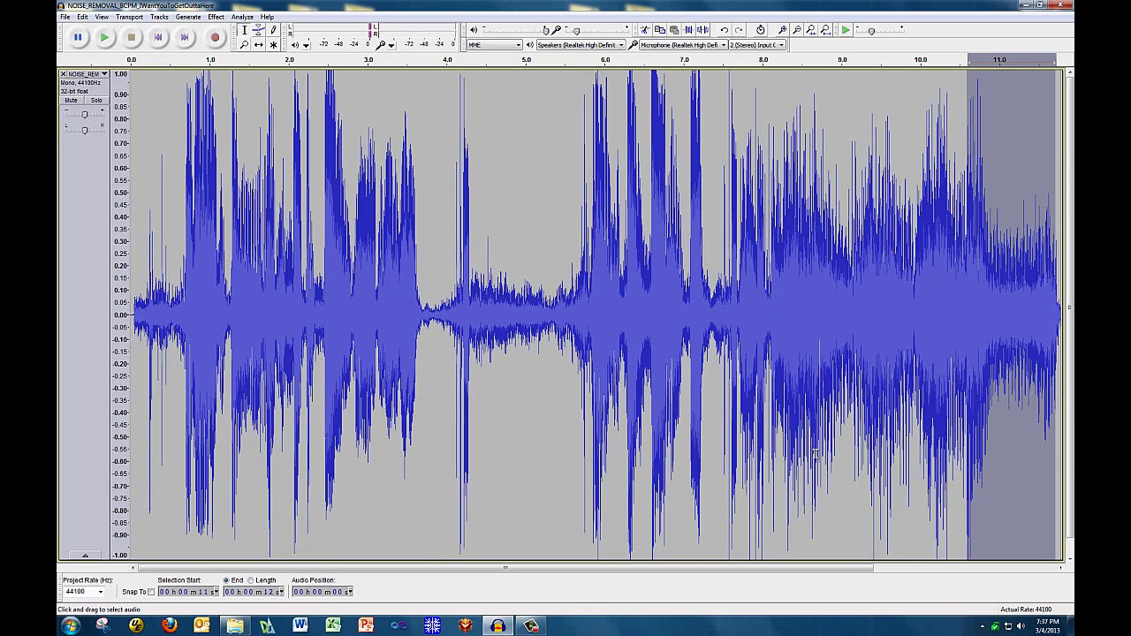
# Set the playback start near 5.4 s and play the amplified track twice.
pyautogui.click(560, 263)
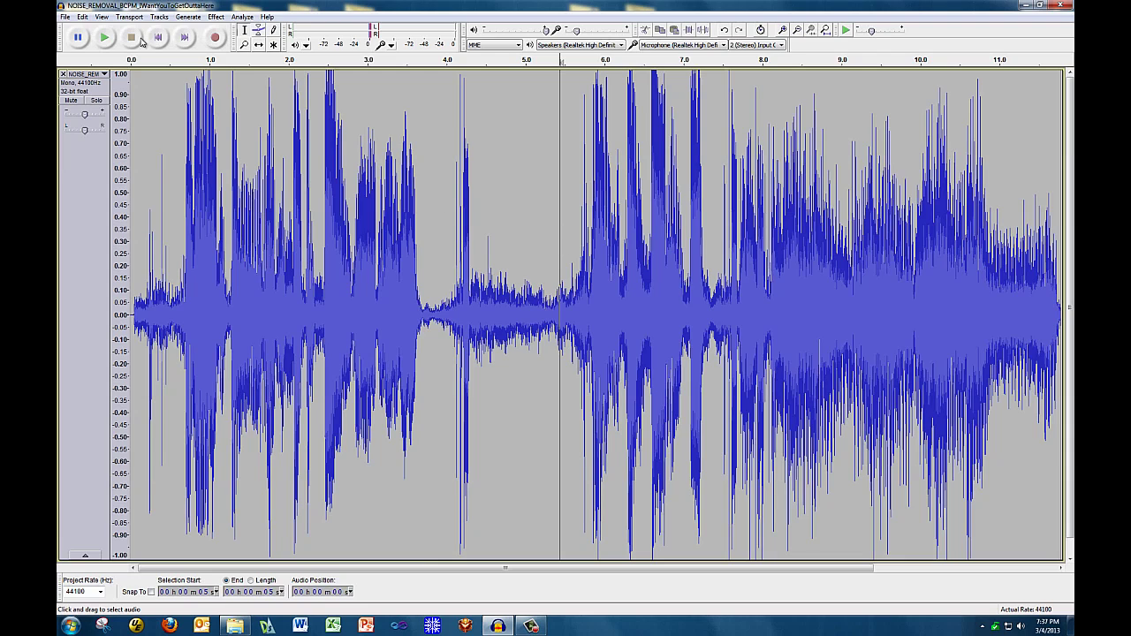
pyautogui.click(105, 38)
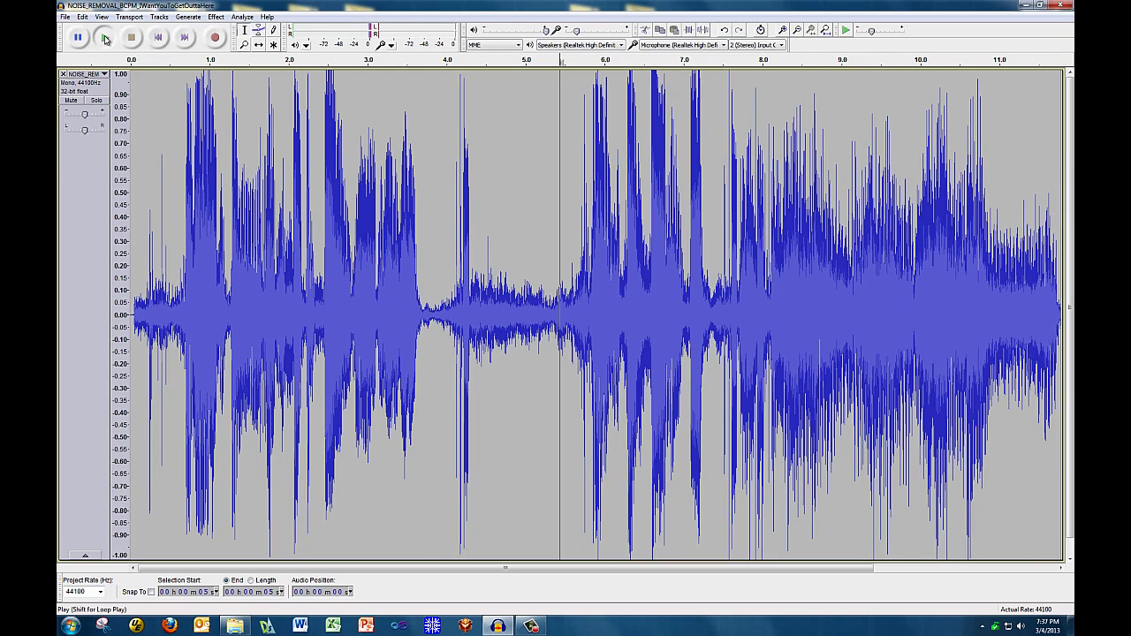
pyautogui.click(104, 39)
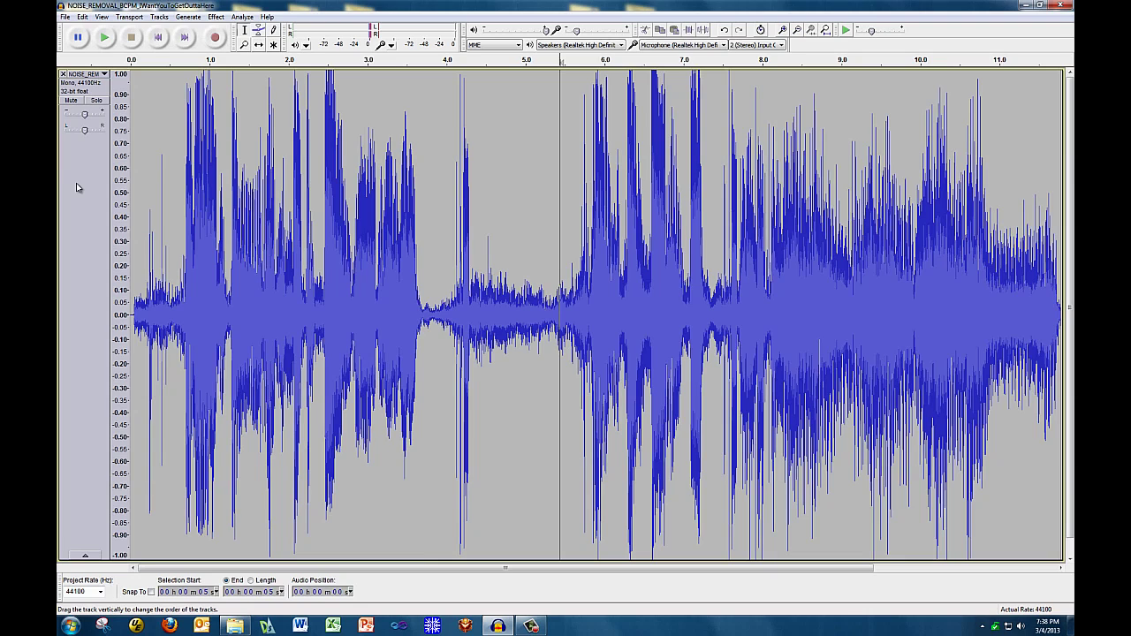
pyautogui.click(106, 37)
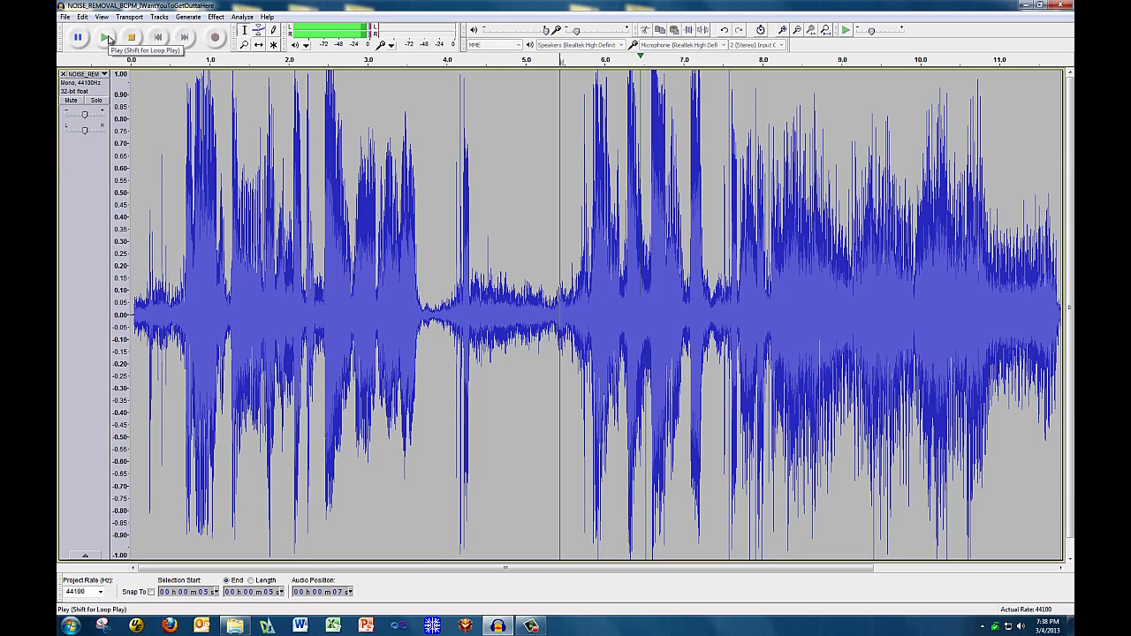